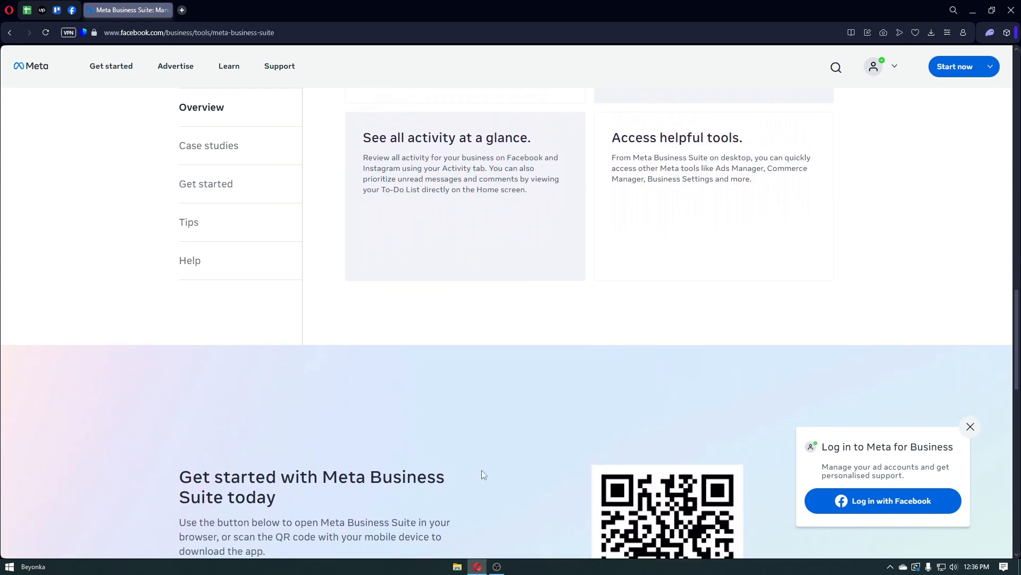
Review the Meta Business Suite overview page from the key features back up to its introduction and heading
scroll(480, 471, "up", 4)
scroll(483, 472, "up", 1)
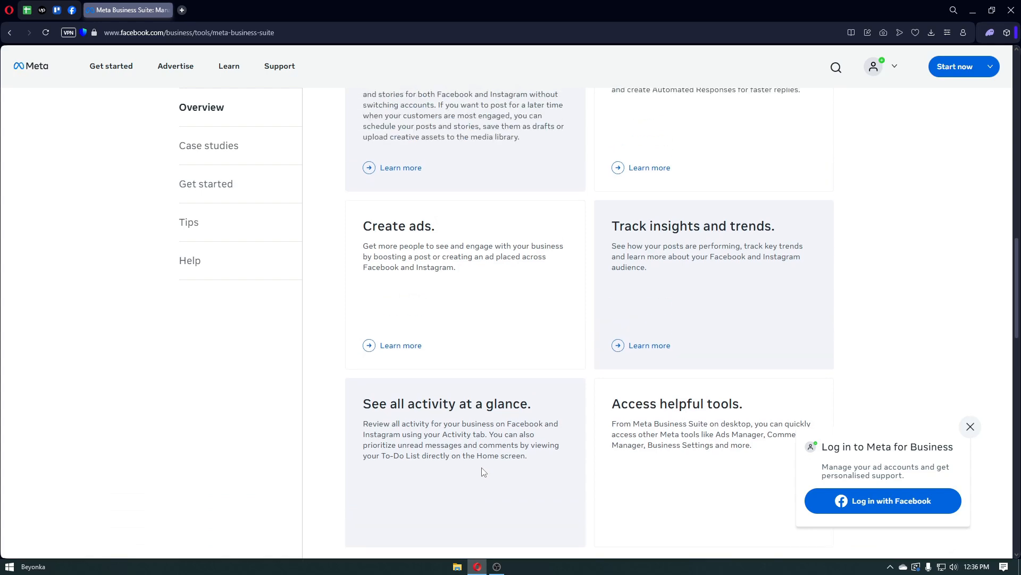
scroll(481, 473, "up", 1)
scroll(480, 473, "up", 3)
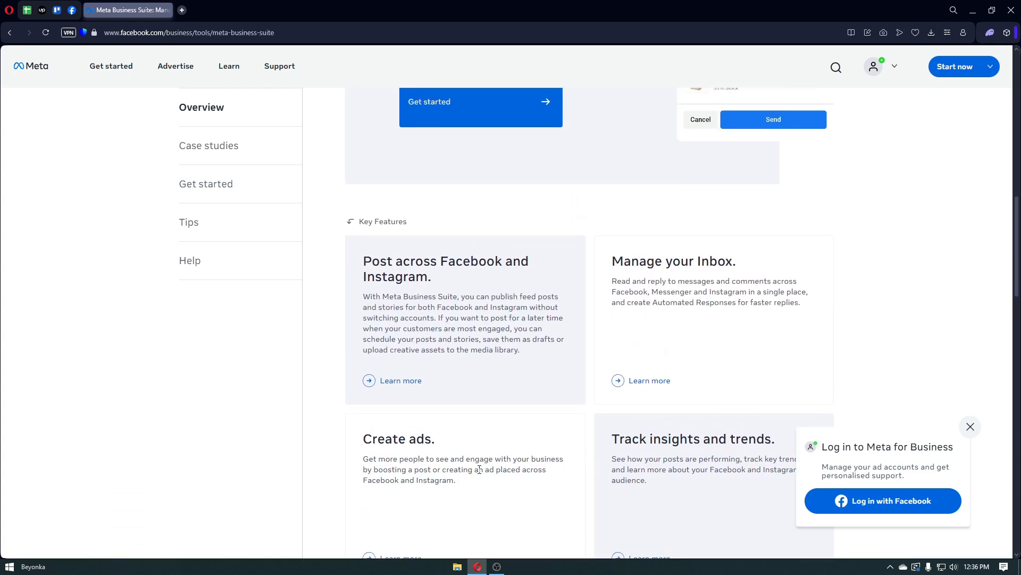
scroll(480, 470, "up", 2)
scroll(480, 472, "up", 4)
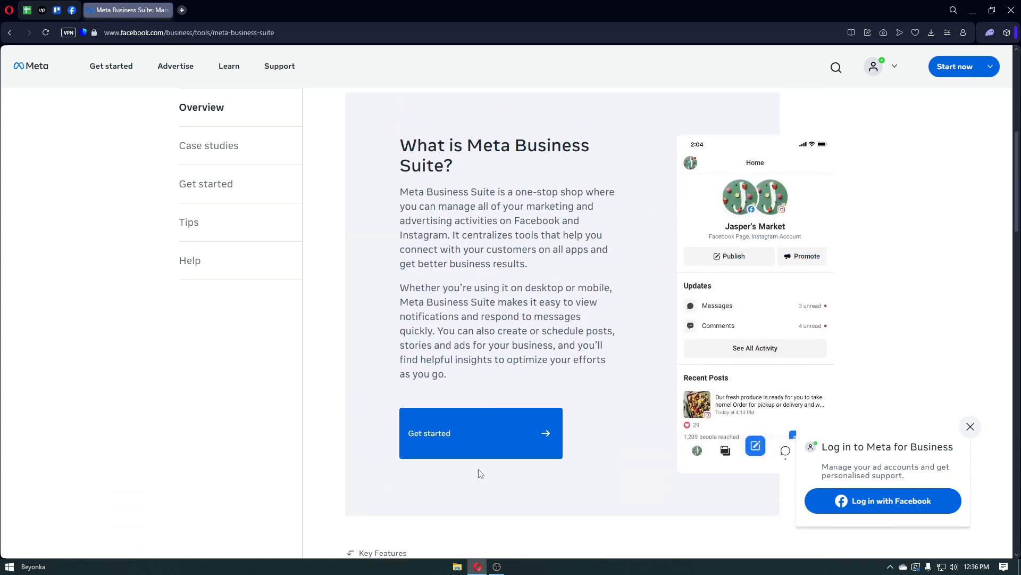
scroll(480, 473, "up", 2)
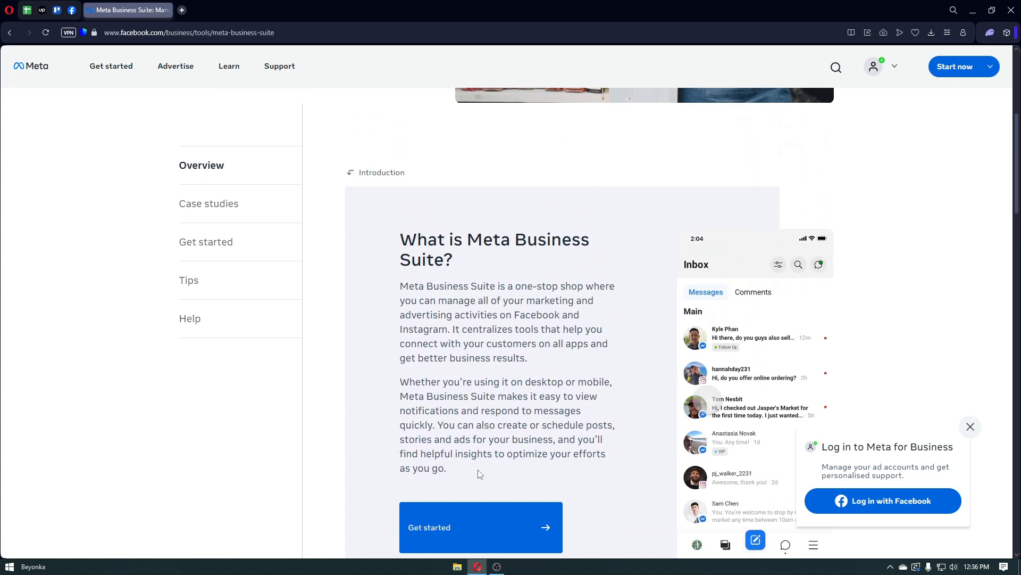
scroll(480, 473, "up", 1)
scroll(479, 469, "up", 2)
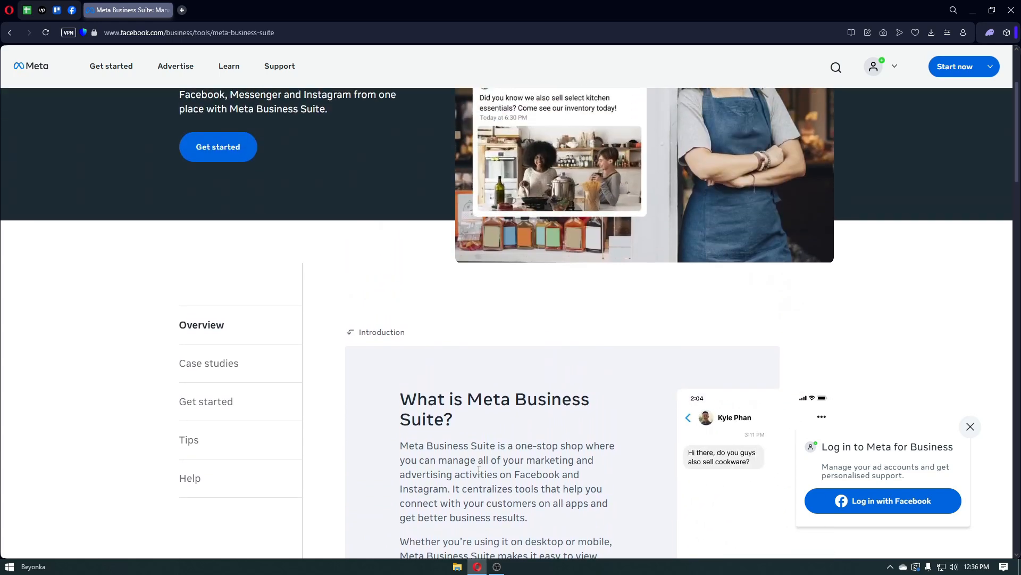
scroll(479, 470, "up", 2)
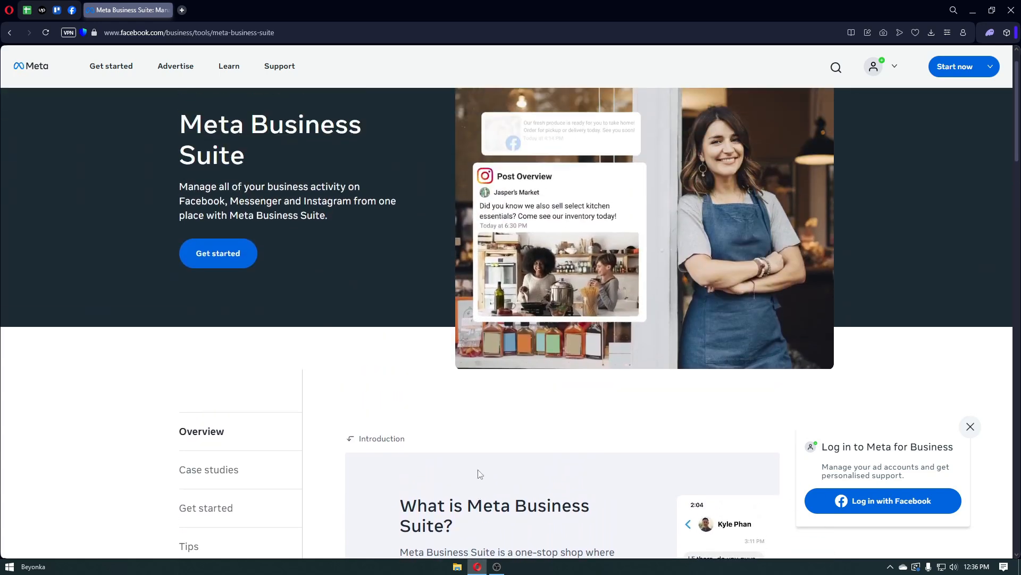
scroll(480, 473, "up", 1)
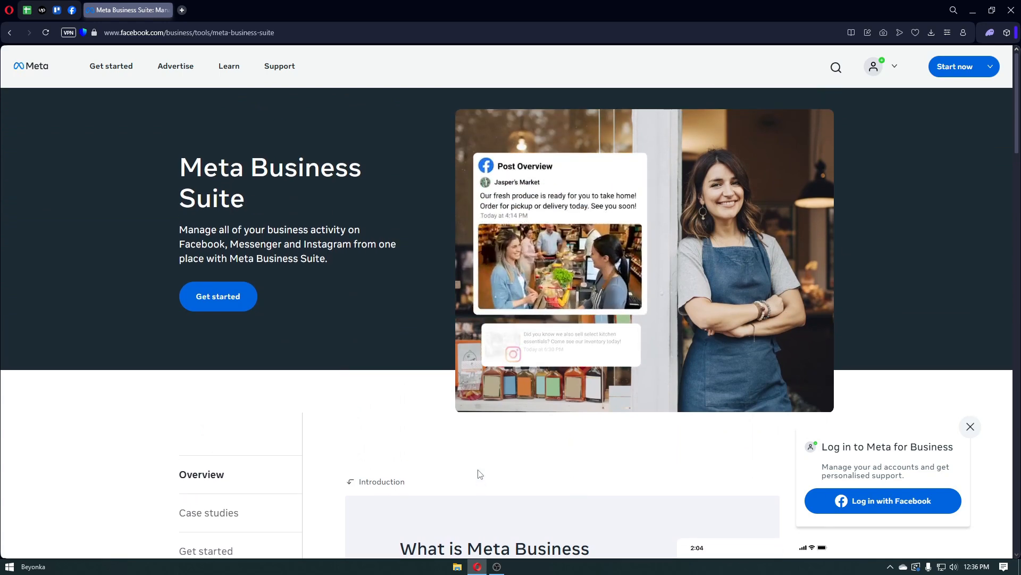
Read the "What is Meta Business Suite?" introduction and the key features for posting, inbox, ads and insights
scroll(480, 473, "down", 1)
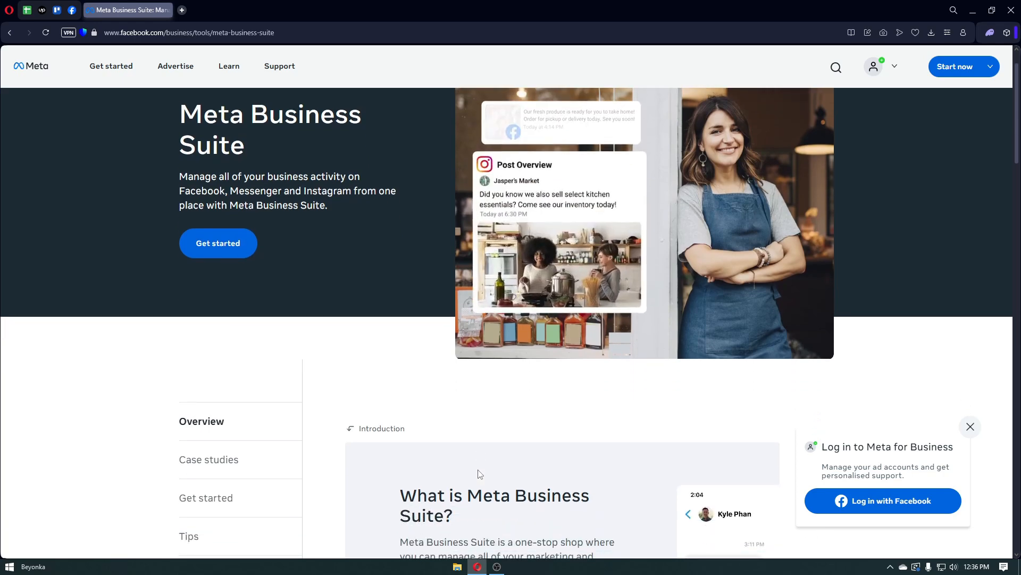
scroll(480, 474, "down", 1)
scroll(480, 474, "down", 1)
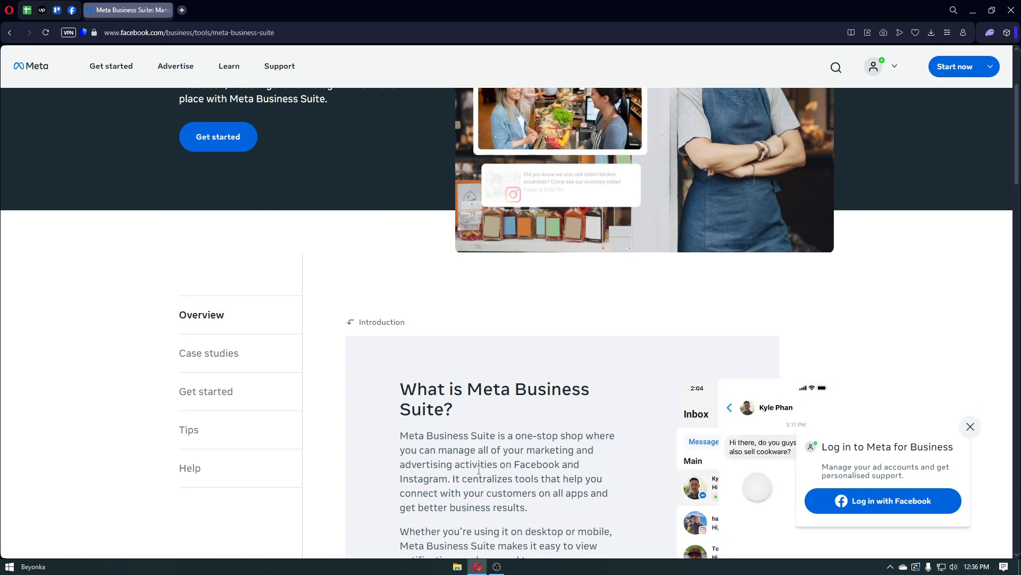
scroll(479, 471, "down", 1)
scroll(478, 473, "down", 1)
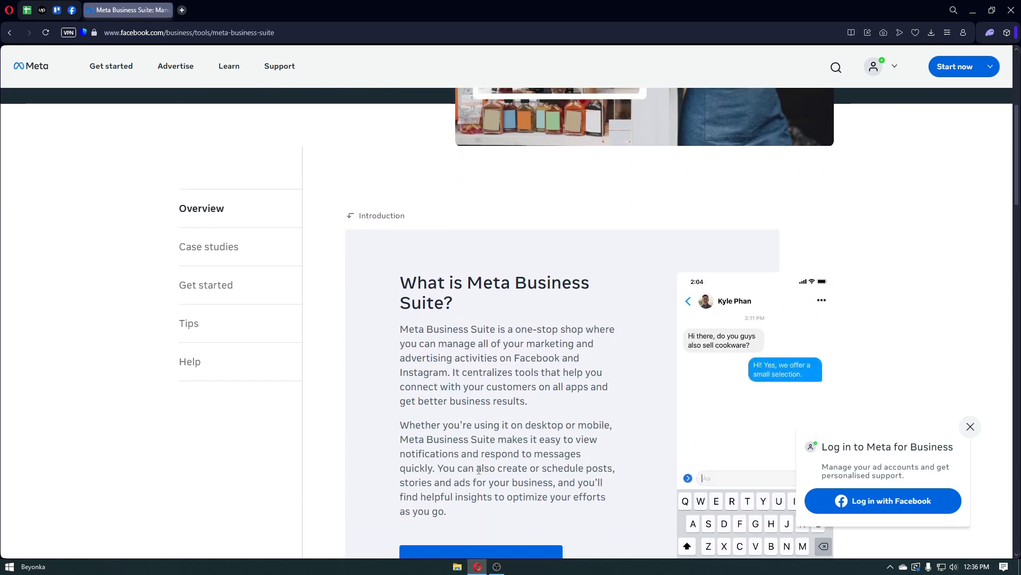
scroll(480, 474, "down", 1)
scroll(480, 473, "down", 2)
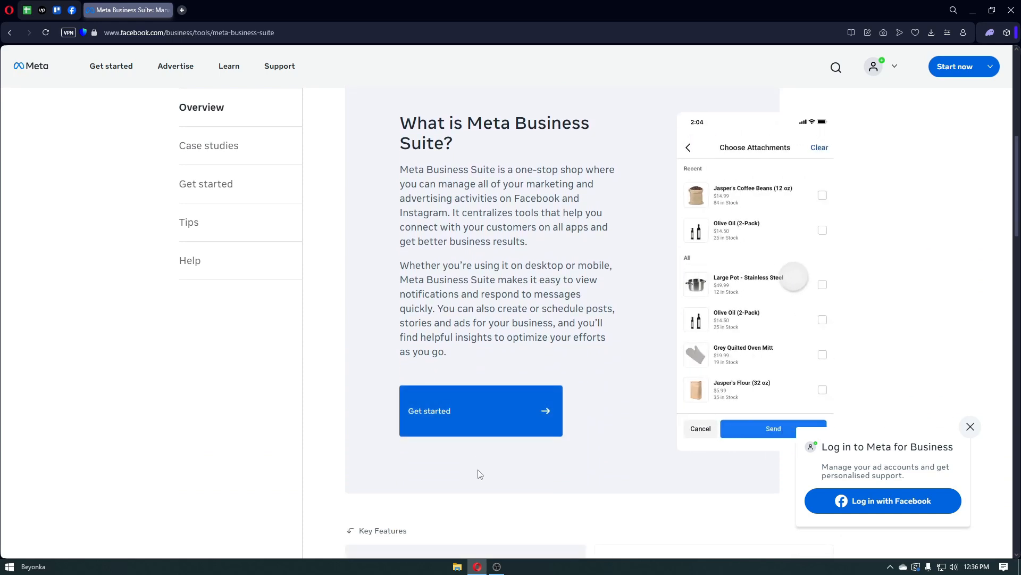
scroll(480, 473, "down", 2)
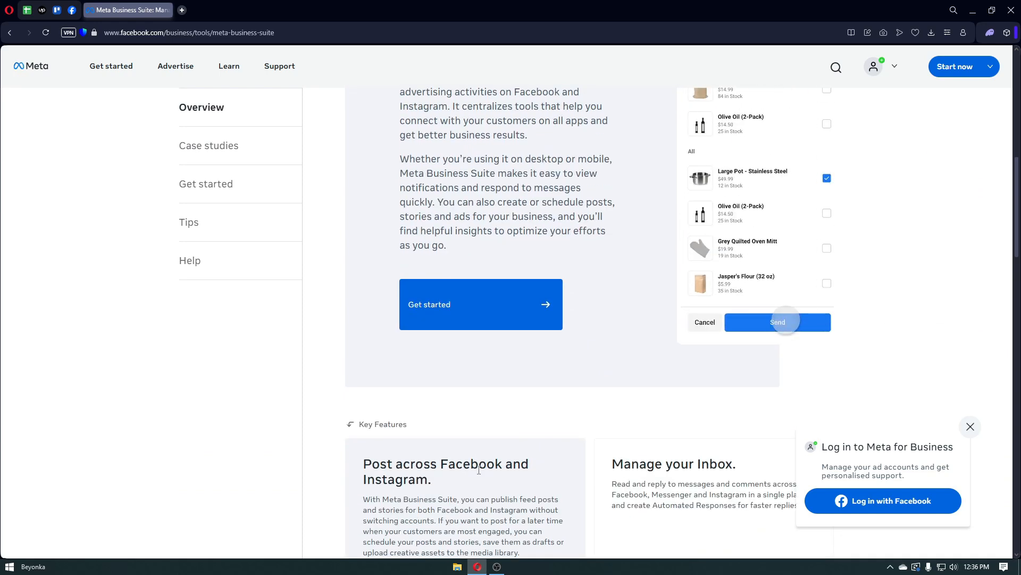
scroll(479, 470, "down", 1)
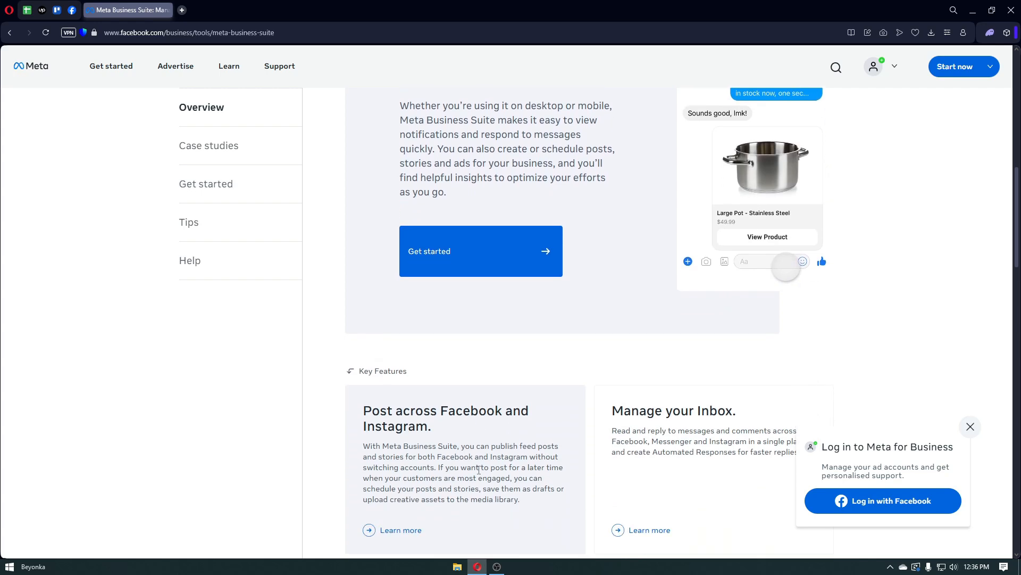
scroll(479, 471, "down", 2)
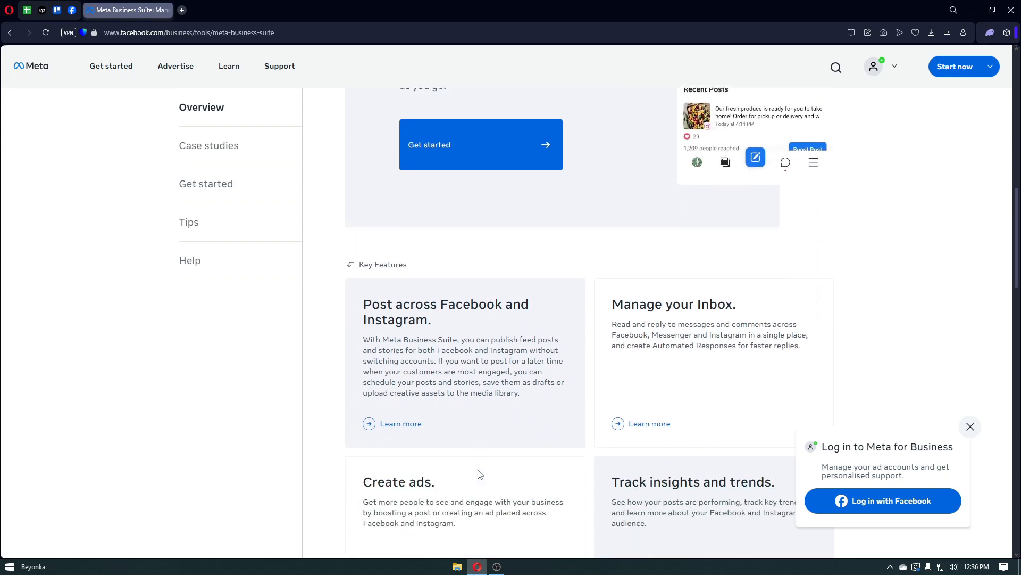
scroll(481, 473, "down", 1)
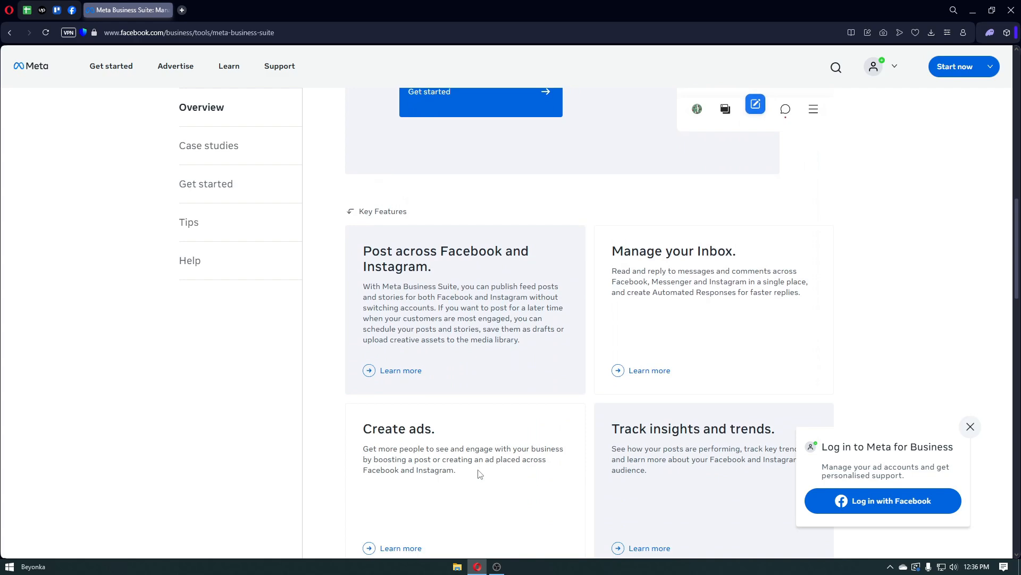
scroll(480, 473, "up", 12)
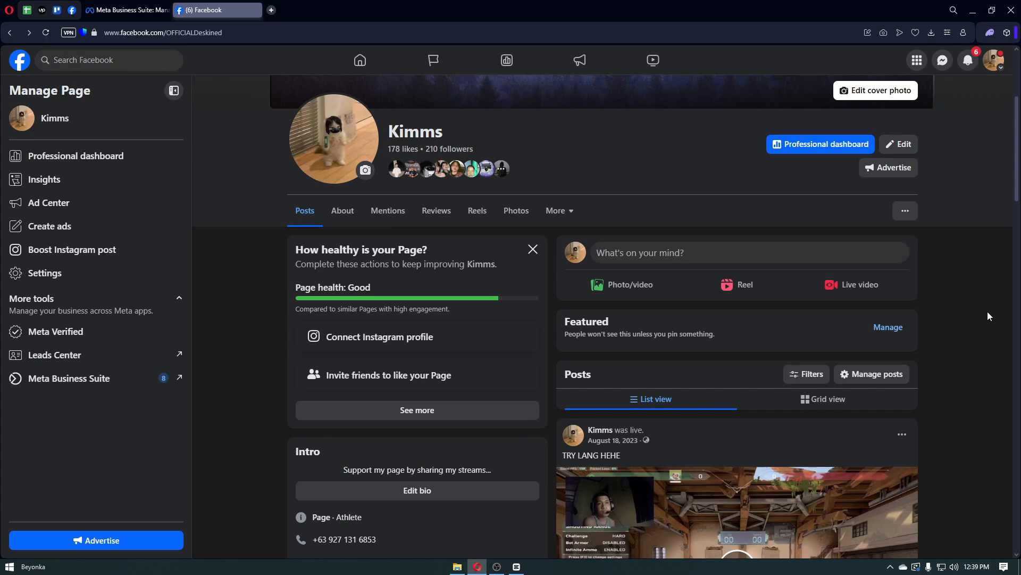
Open the Kimms page's Professional dashboard and go to its linked accounts settings
scroll(987, 311, "up", 2)
scroll(834, 282, "down", 1)
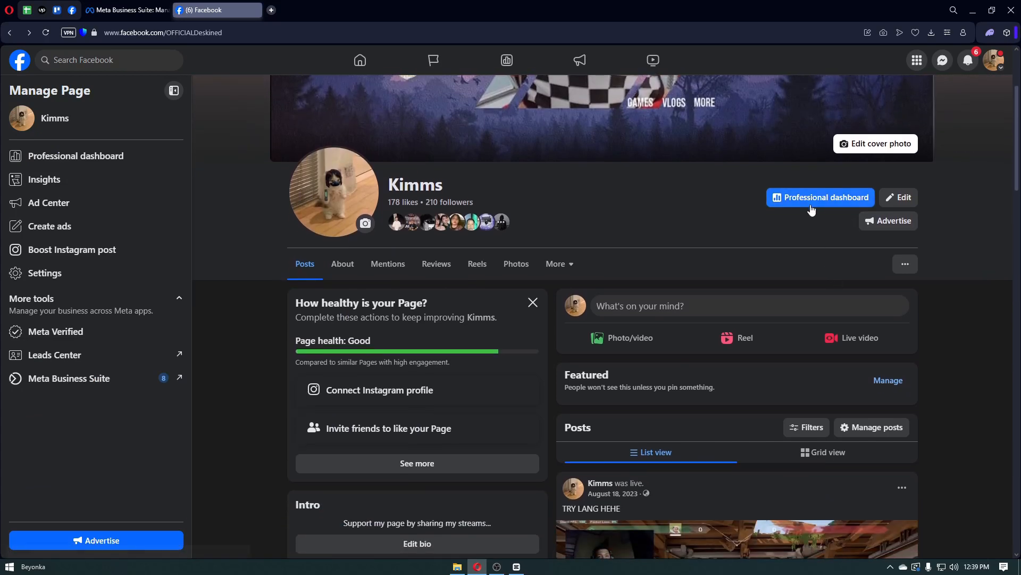
left_click(809, 199)
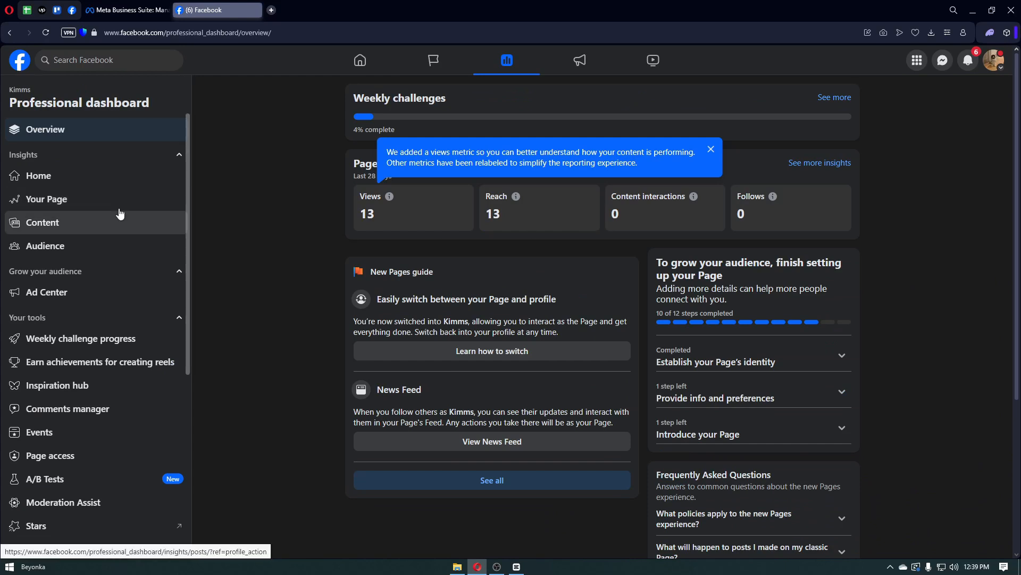
scroll(117, 209, "down", 2)
scroll(116, 213, "down", 2)
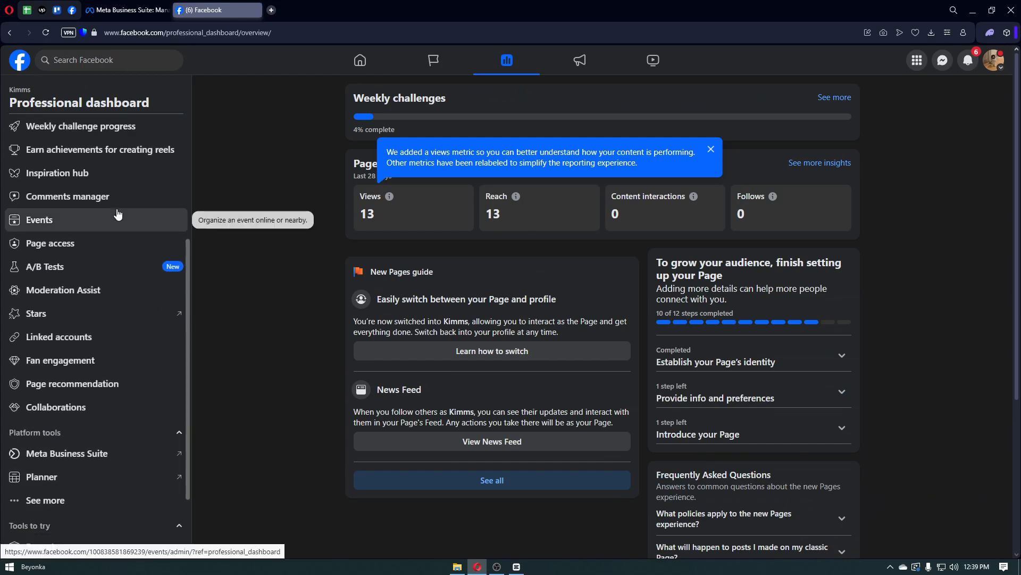
left_click(63, 342)
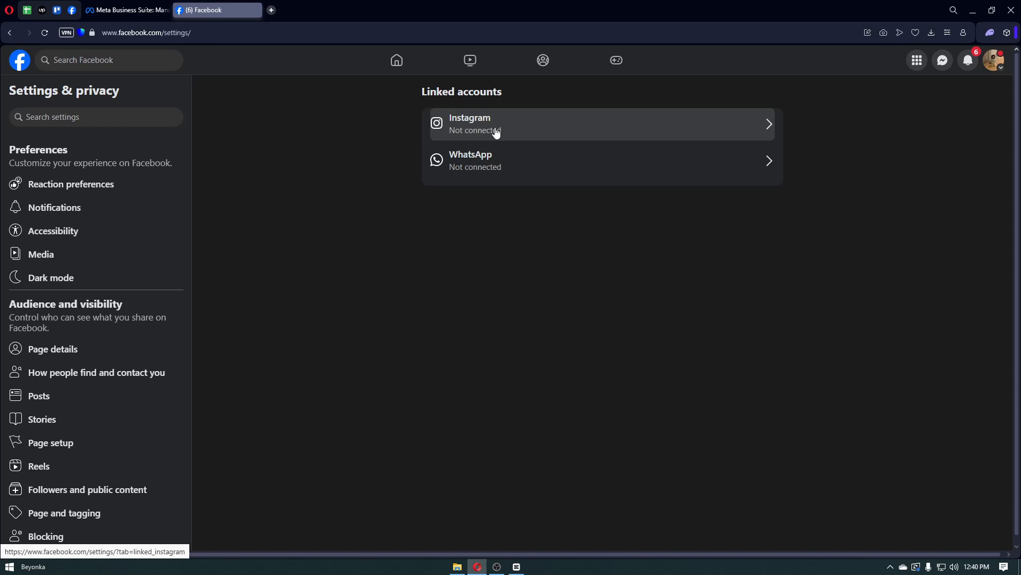
Return to the Meta Business Suite overview page in the other browser tab
left_click(153, 5)
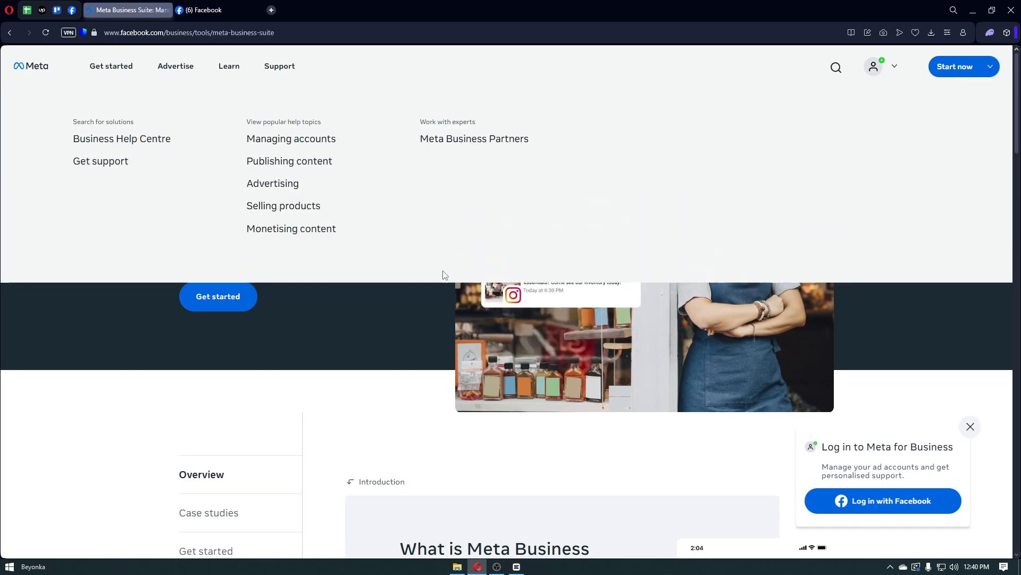
scroll(516, 445, "down", 1)
scroll(512, 413, "down", 1)
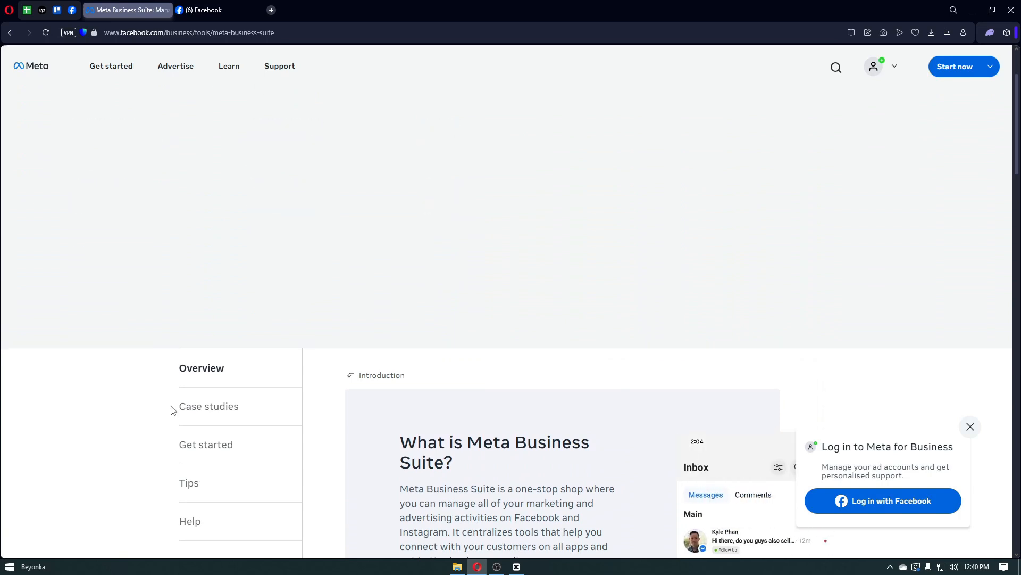
scroll(118, 440, "up", 2)
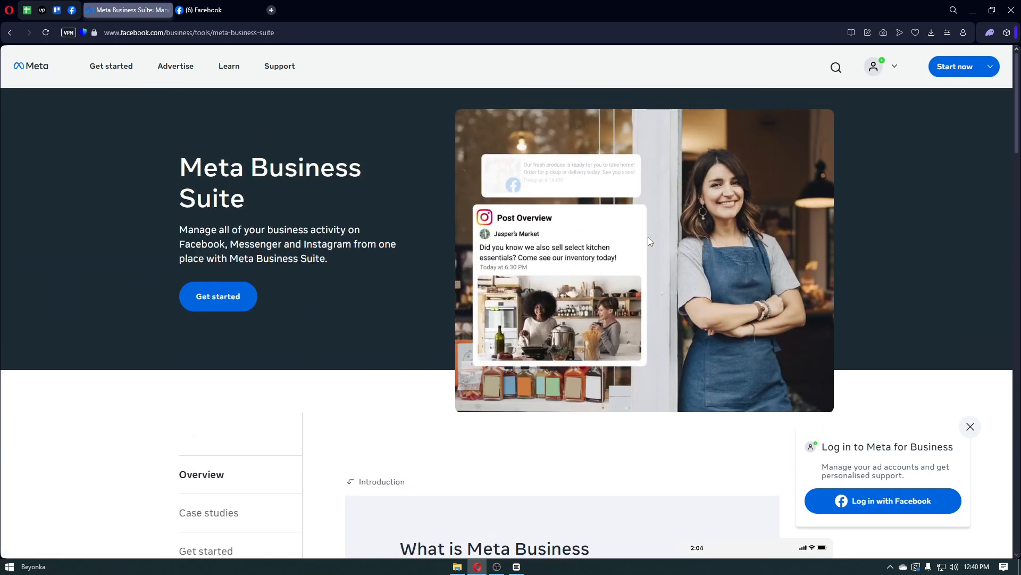
left_click(965, 65)
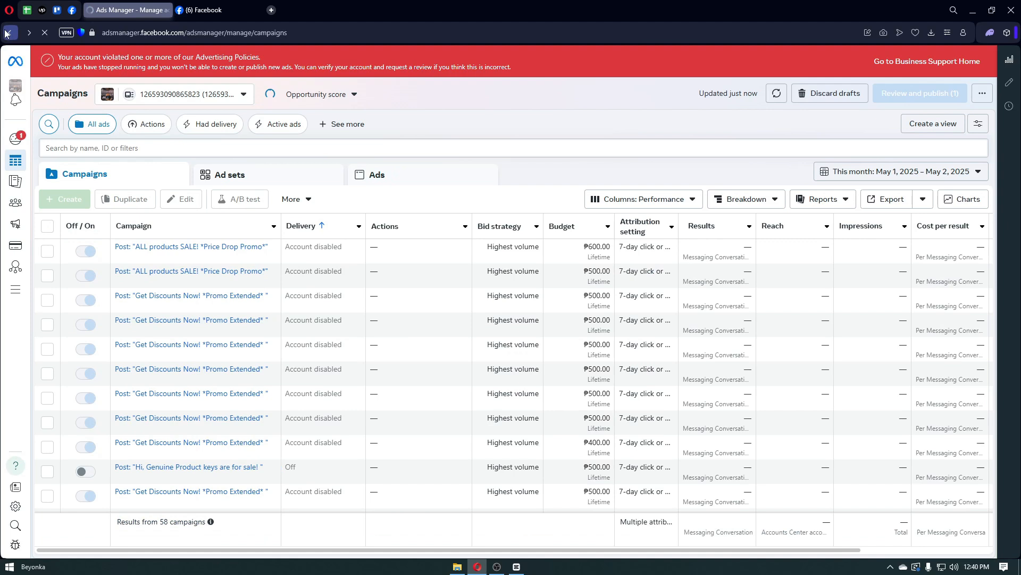
left_click(6, 33)
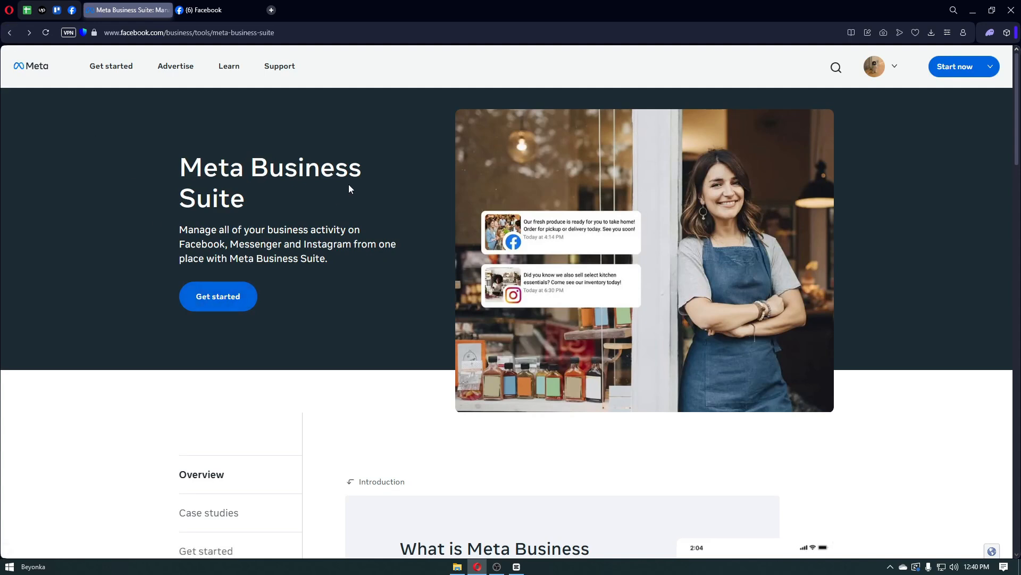
left_click(996, 77)
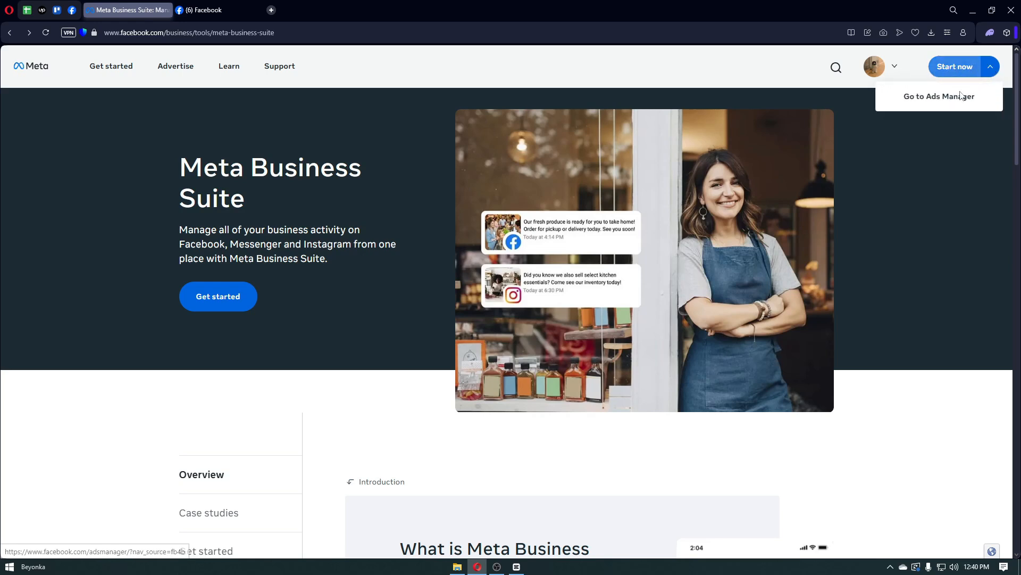
left_click(949, 202)
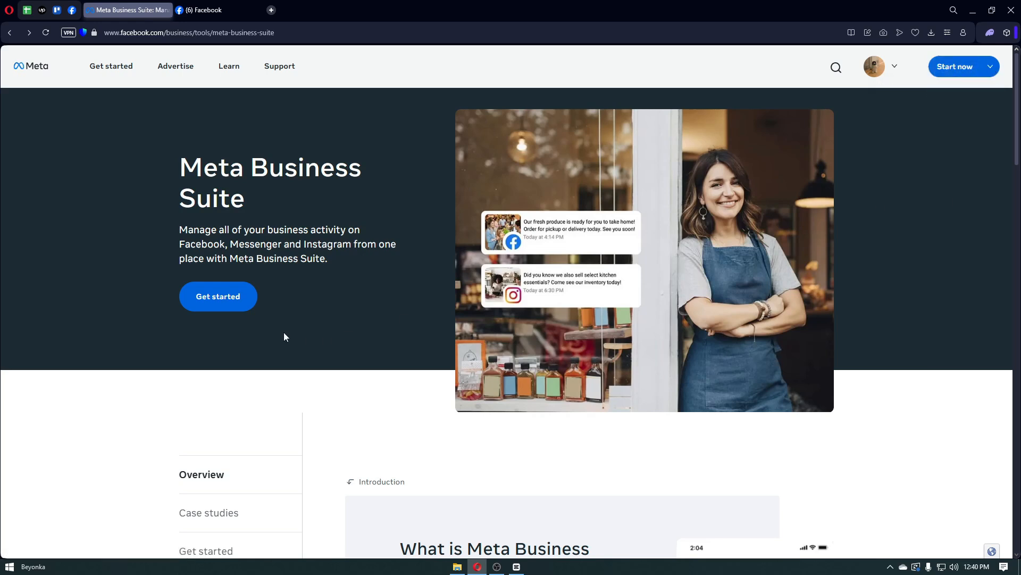
Get started with Meta Business Suite and switch the active business asset to the Kimms Facebook page
left_click(196, 300)
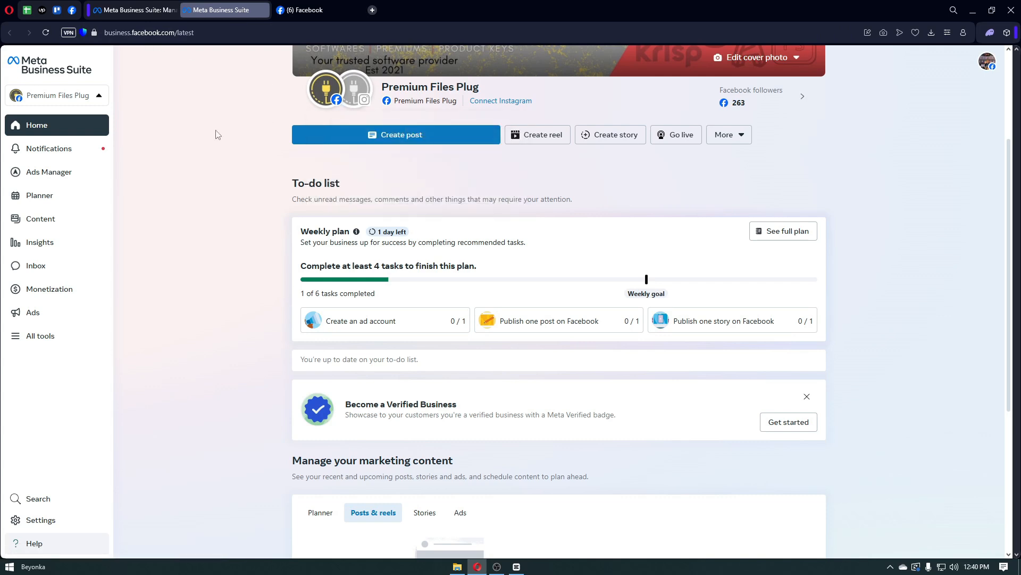
left_click(98, 96)
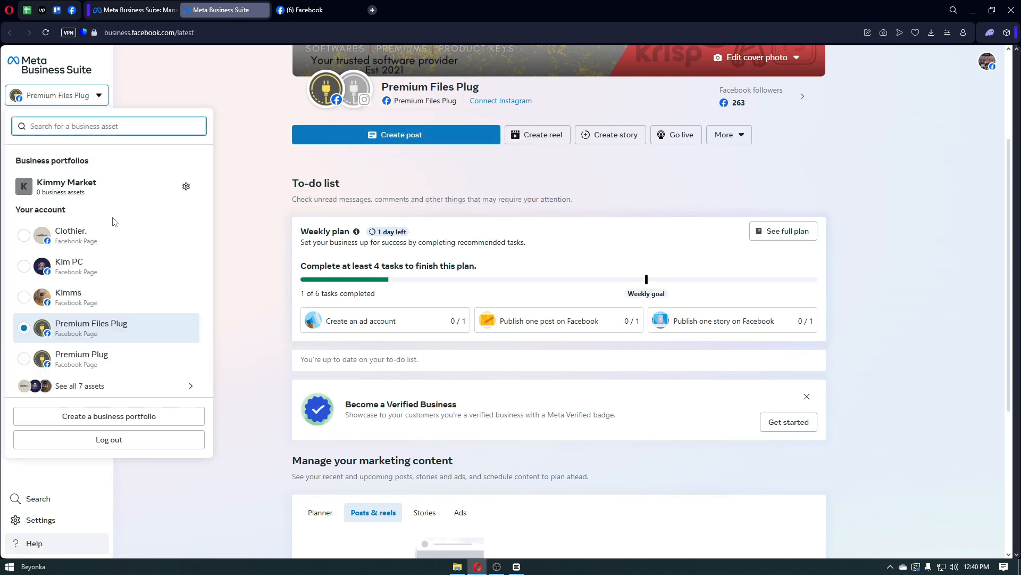
left_click(68, 298)
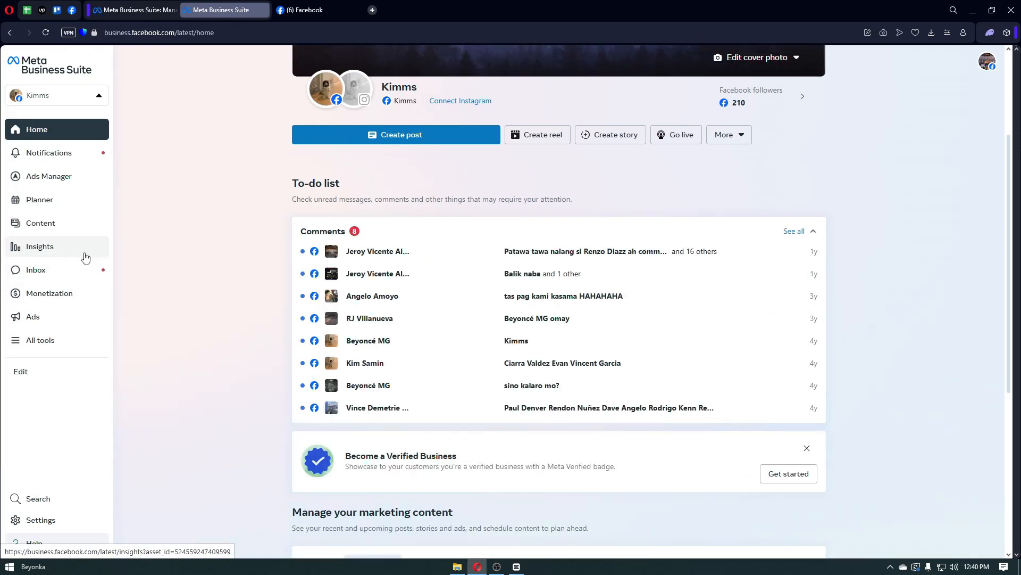
Look through the page's home dashboard, view the options for connecting Instagram and dismiss that dialog
scroll(217, 242, "down", 2)
scroll(217, 242, "up", 4)
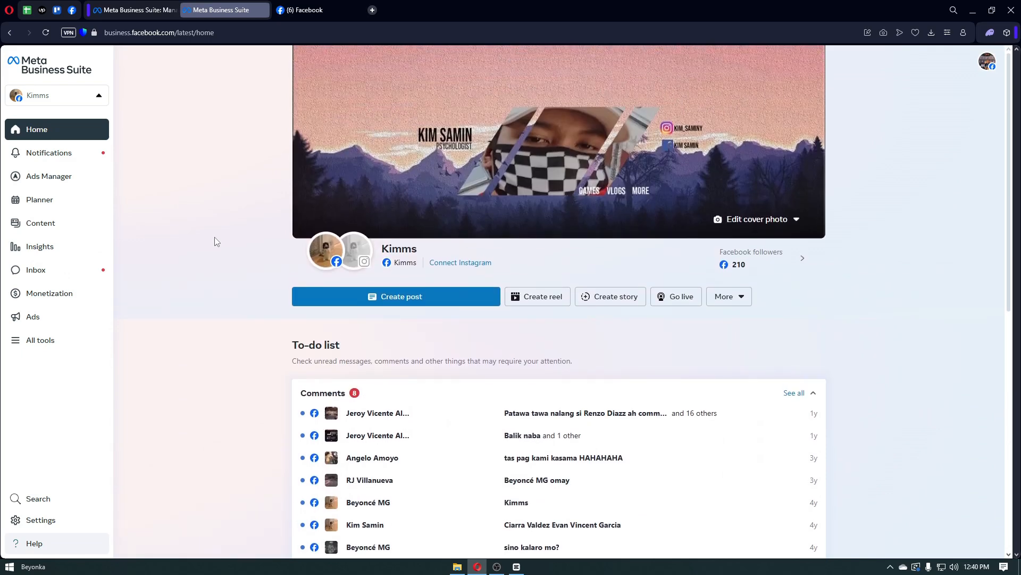
scroll(217, 242, "down", 9)
scroll(215, 237, "up", 3)
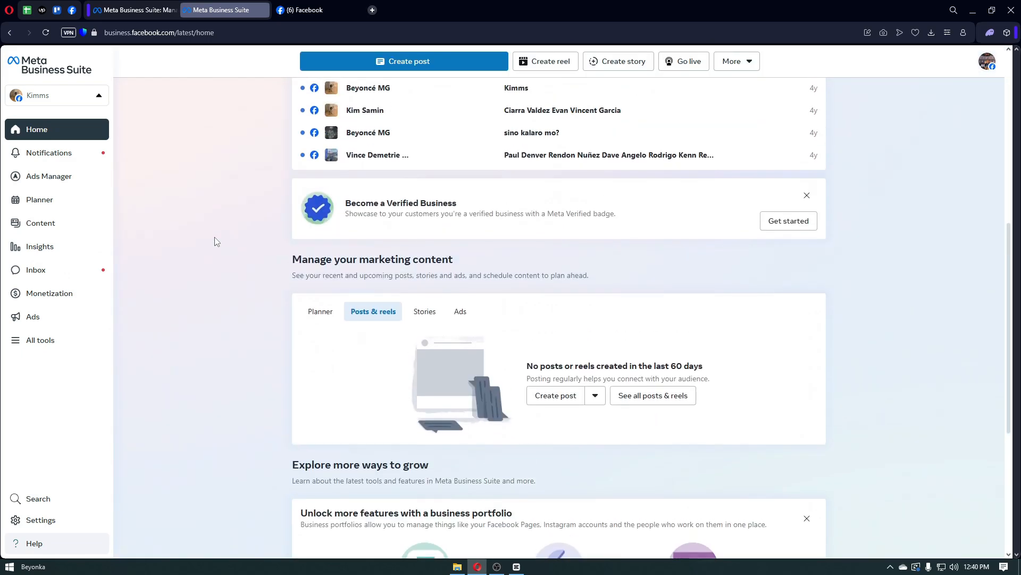
scroll(217, 242, "up", 6)
scroll(218, 241, "down", 2)
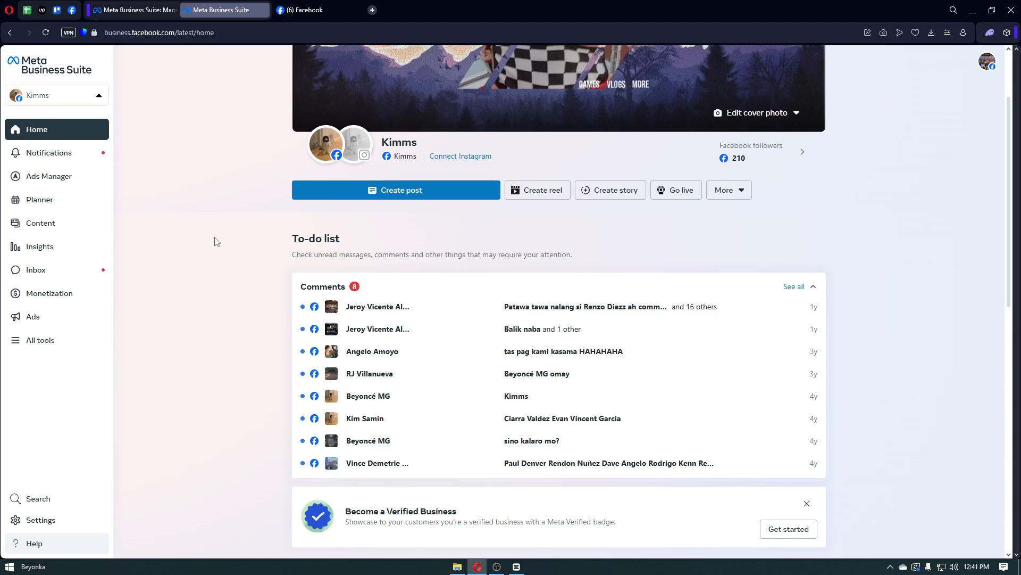
left_click(446, 159)
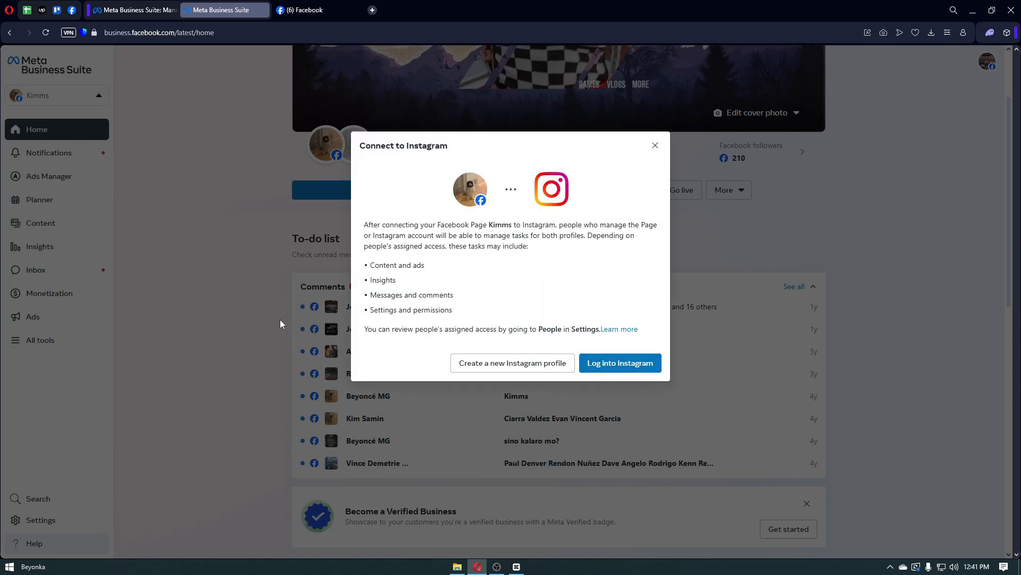
left_click(237, 302)
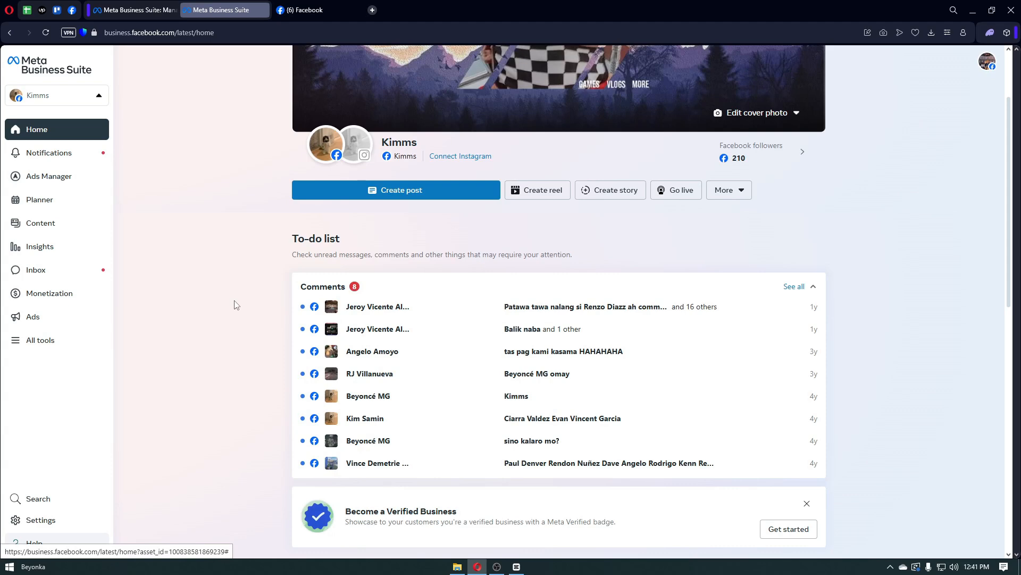
Open the Planner, check which content types can be created, and start a new post for the Kimms page
scroll(236, 304, "down", 3)
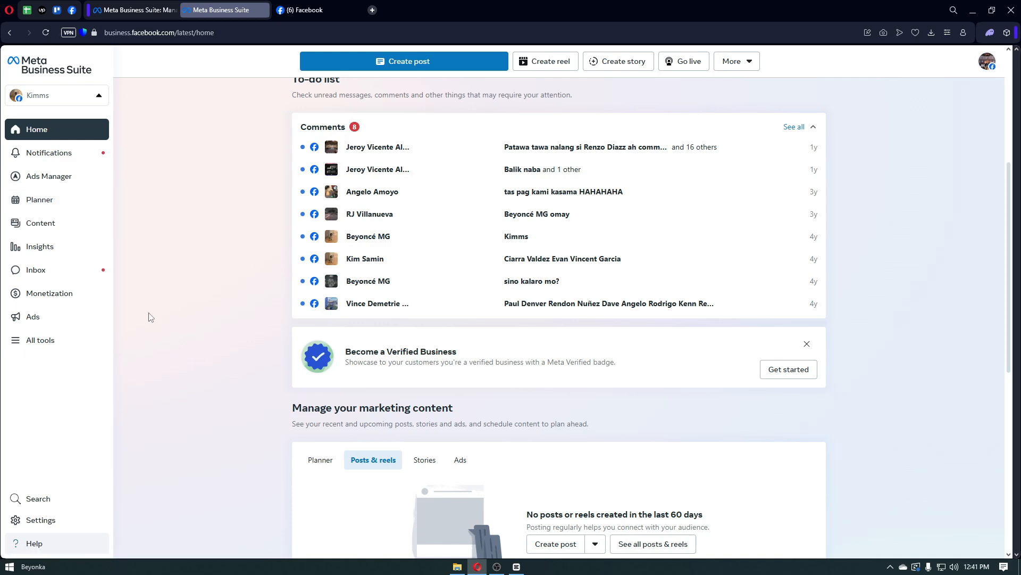
left_click(62, 207)
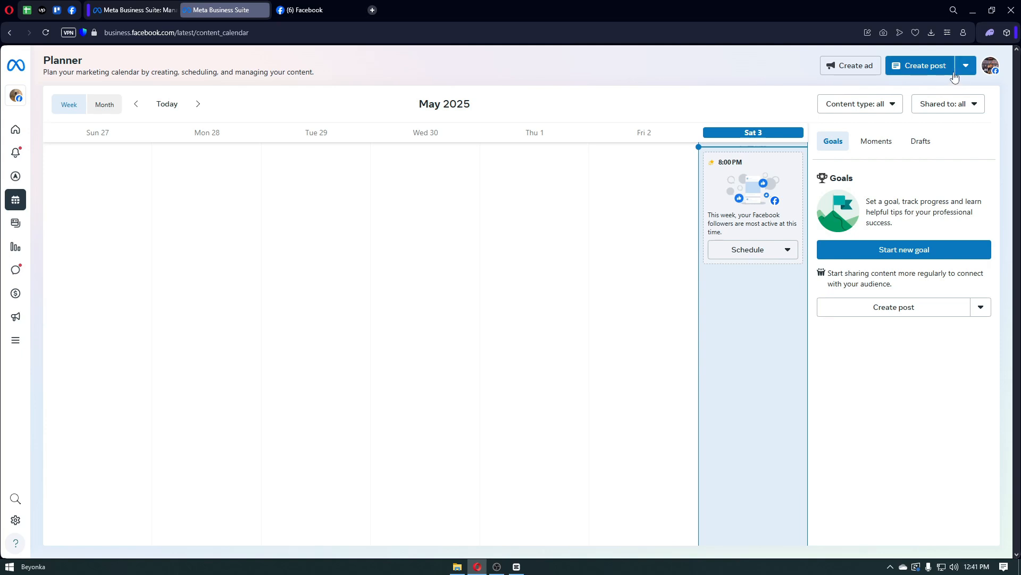
left_click(931, 69)
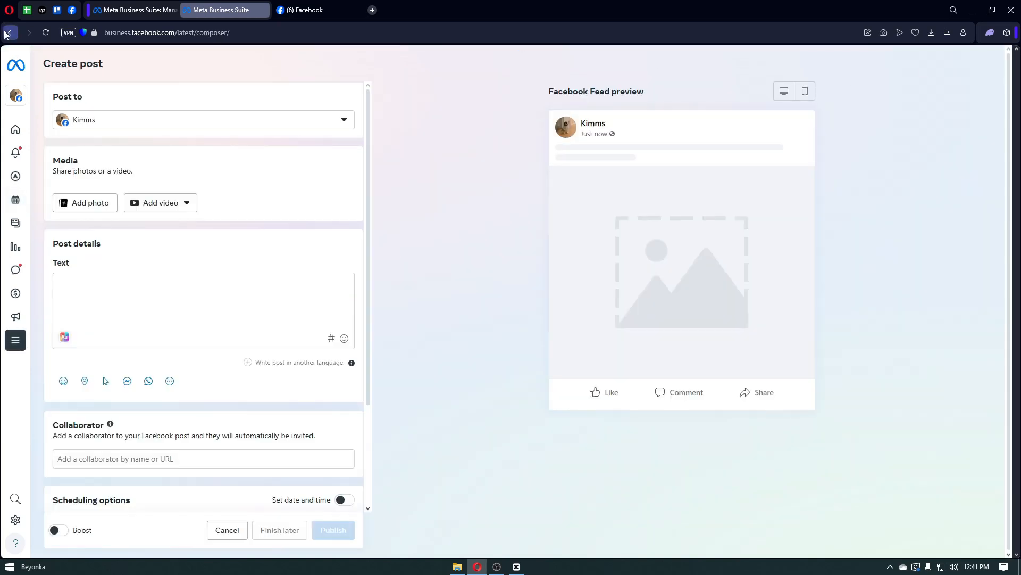
left_click(8, 33)
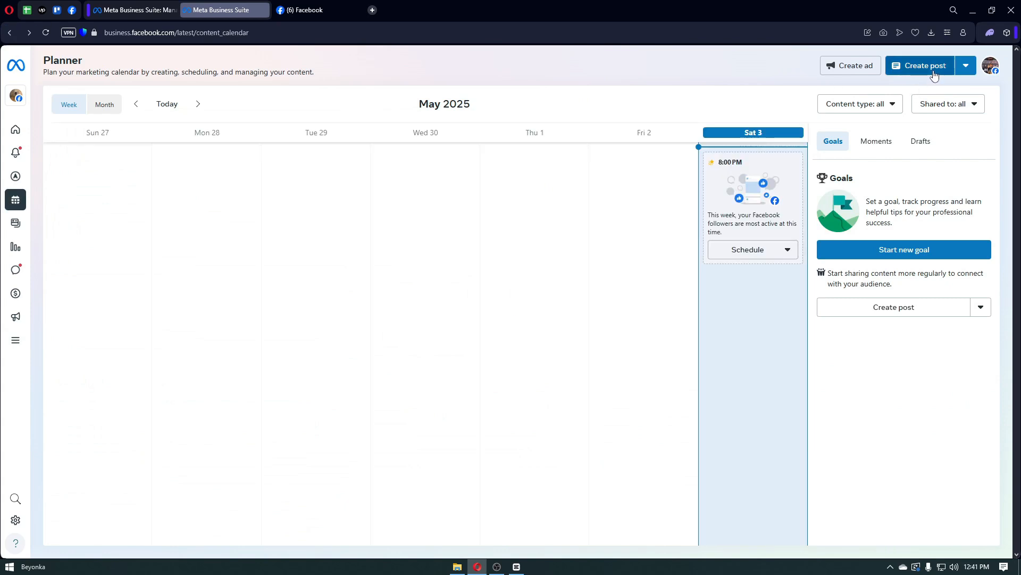
left_click(963, 67)
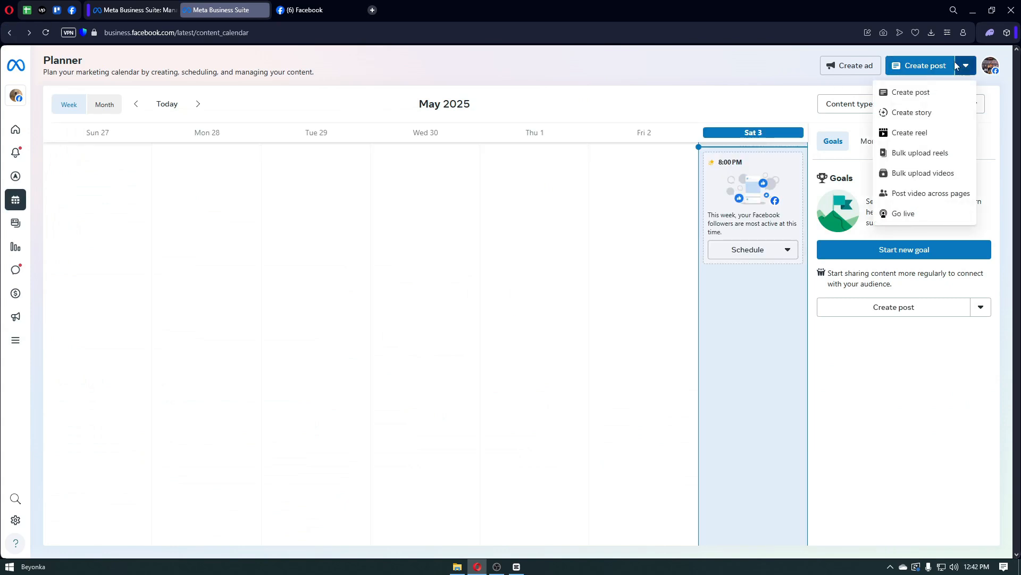
left_click(944, 66)
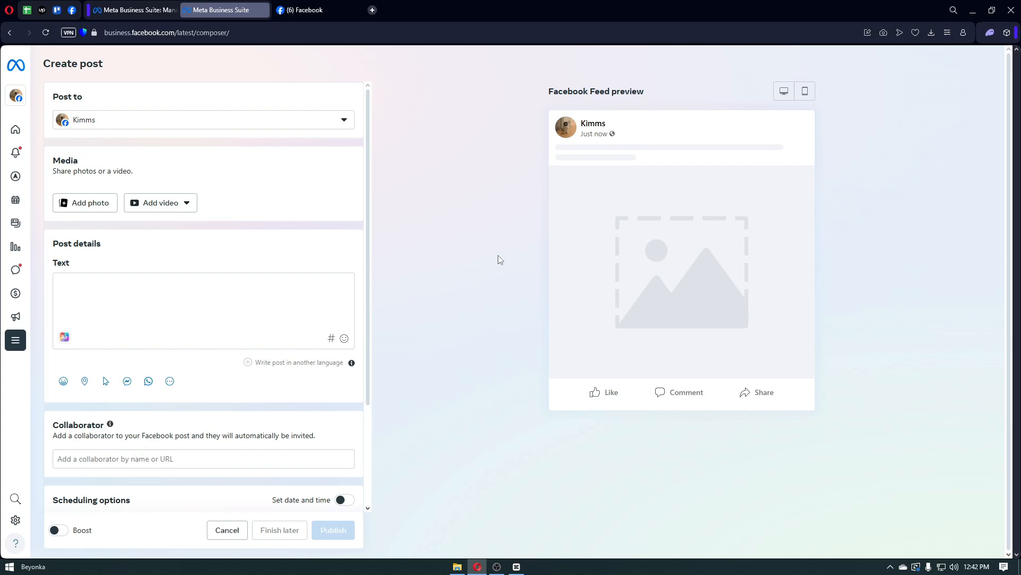
Enter "example" as the text of the new post
left_click(127, 304)
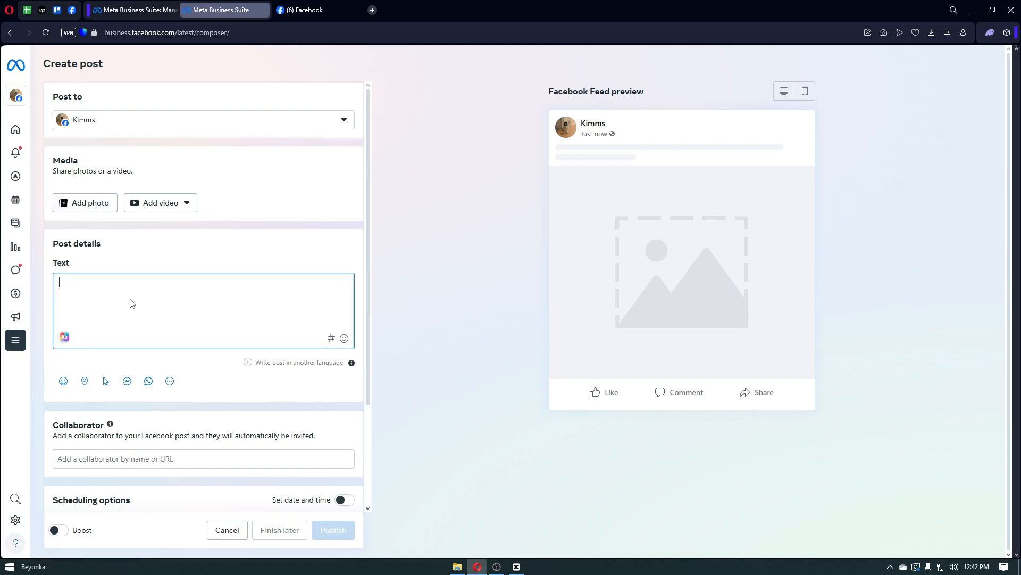
type("exap")
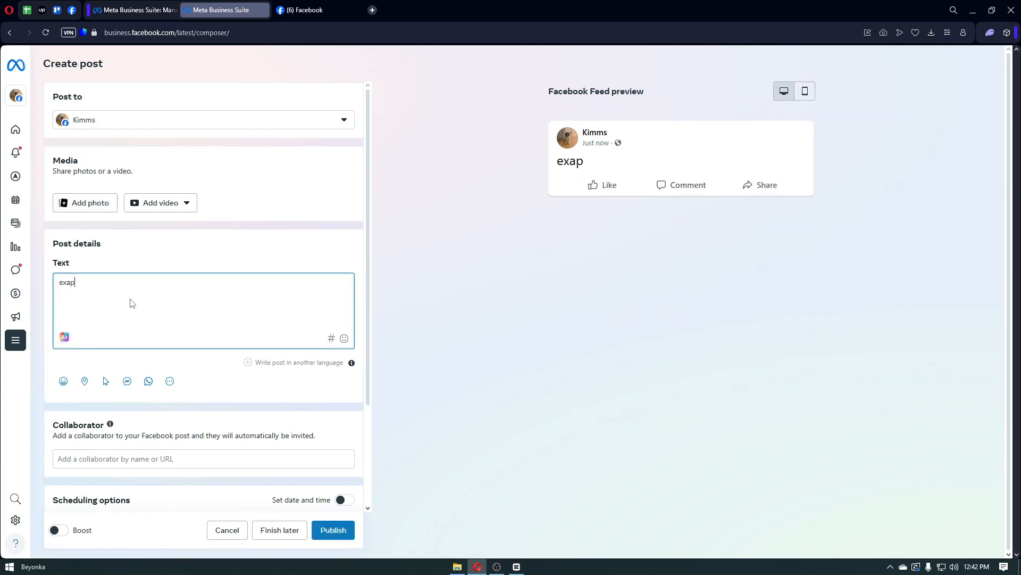
key("BackSpace")
type("mple")
Look at the Restricted privacy option's audience settings and check the post's mobile and desktop feed previews
scroll(136, 305, "down", 3)
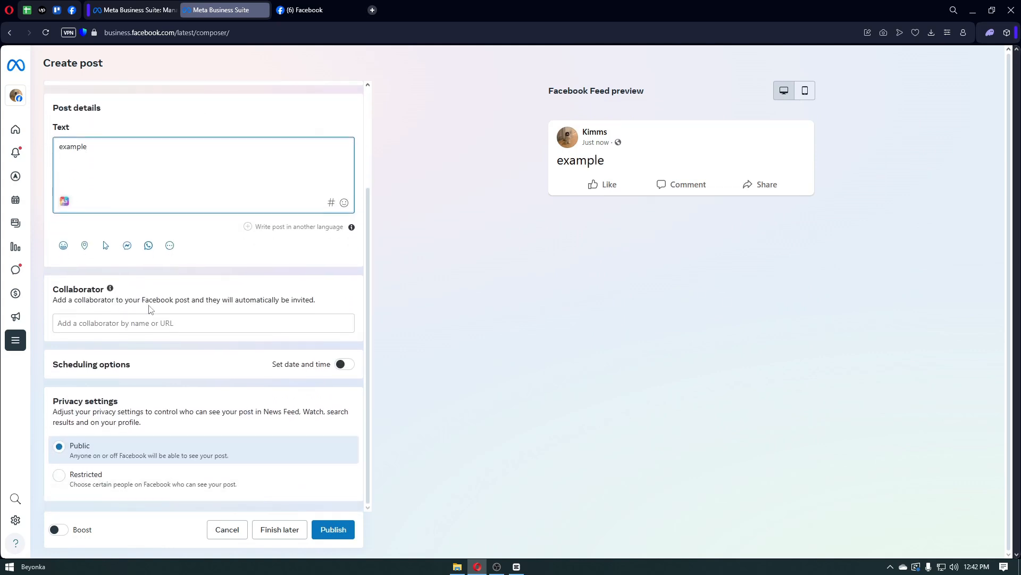
left_click(90, 482)
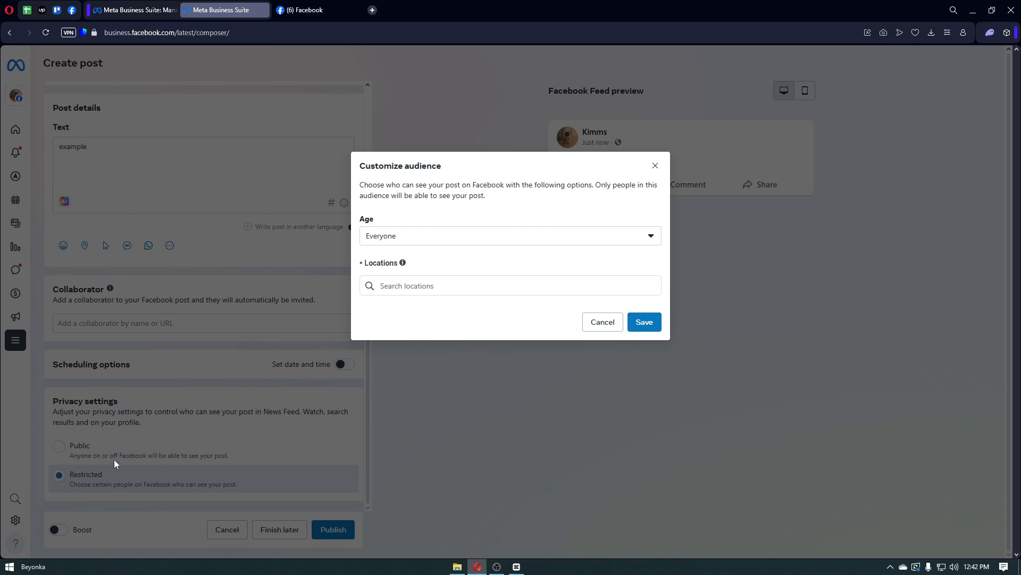
left_click(645, 322)
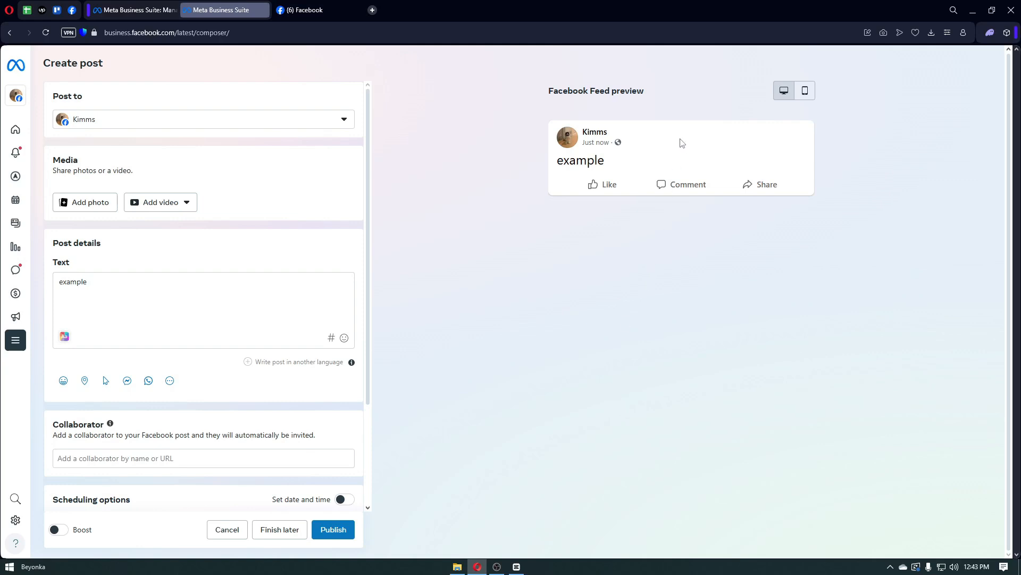
left_click(805, 91)
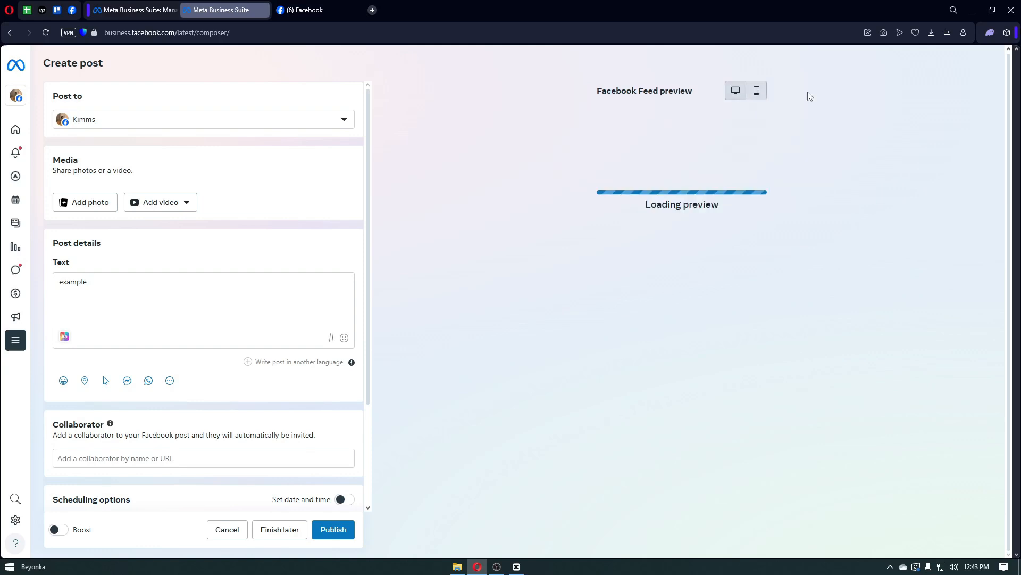
left_click(733, 92)
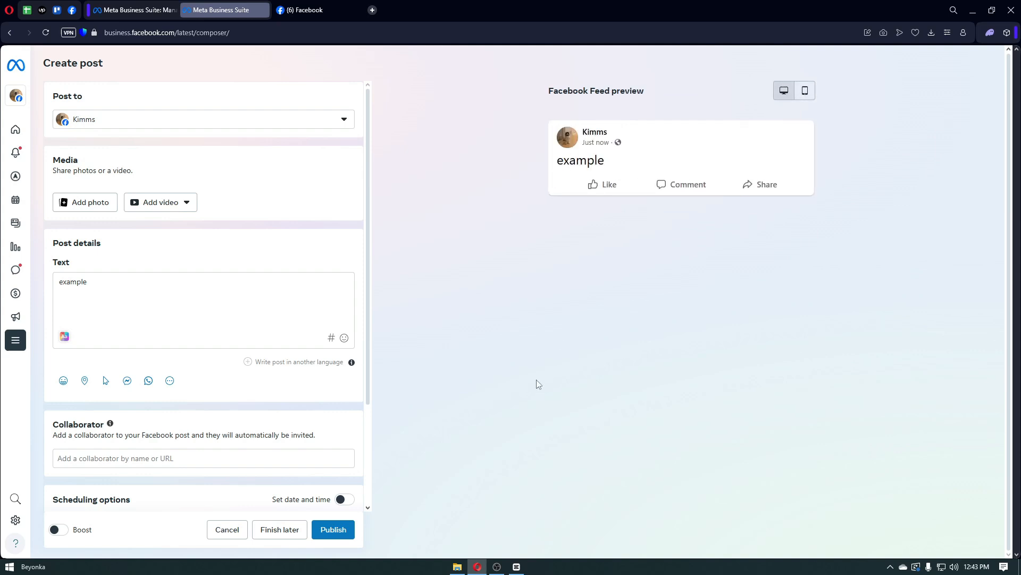
Publish the "example" post, close the mobile app promotion and leave the composer for the Planner, discarding leftover changes
left_click(335, 529)
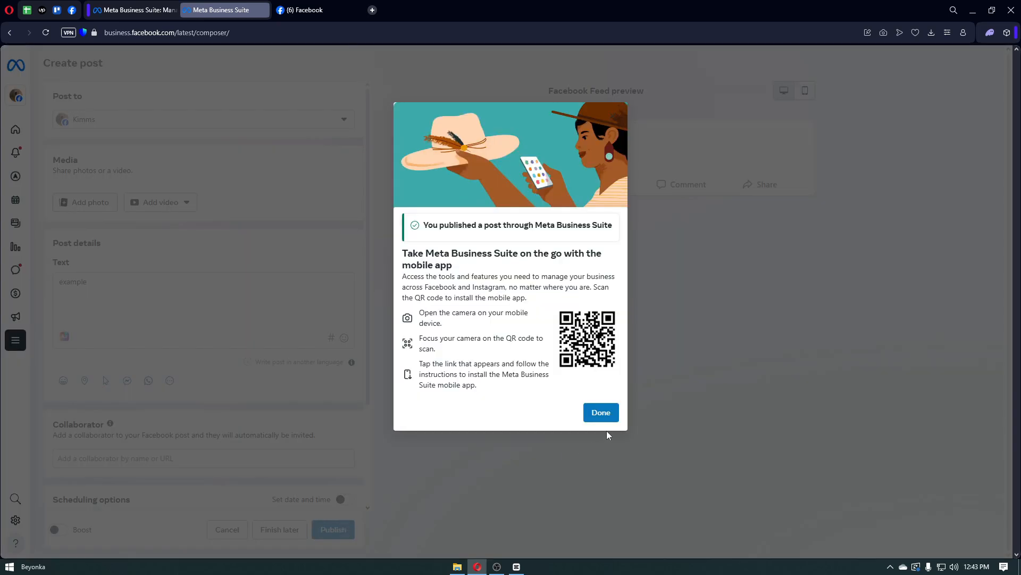
left_click(608, 415)
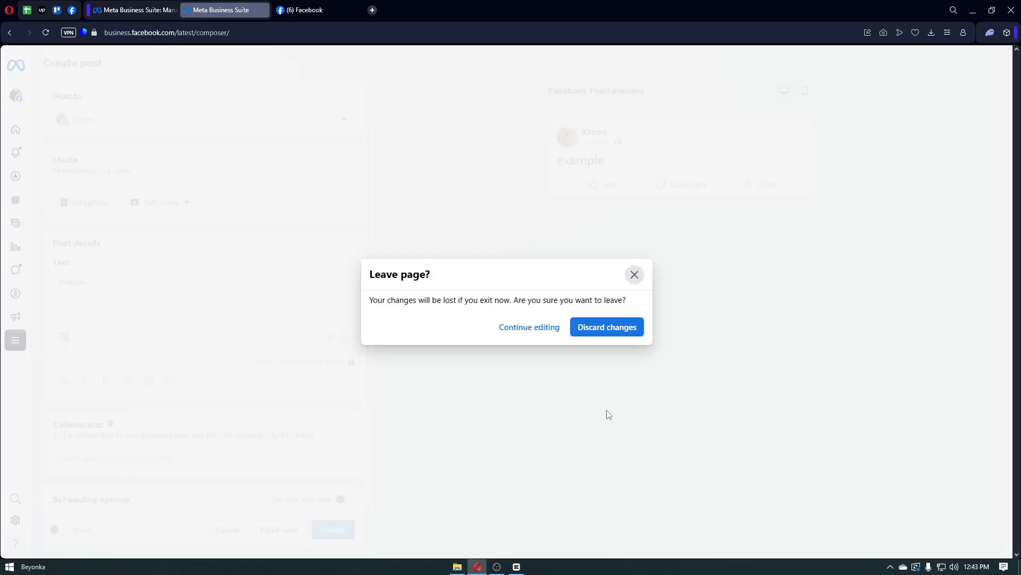
left_click(548, 333)
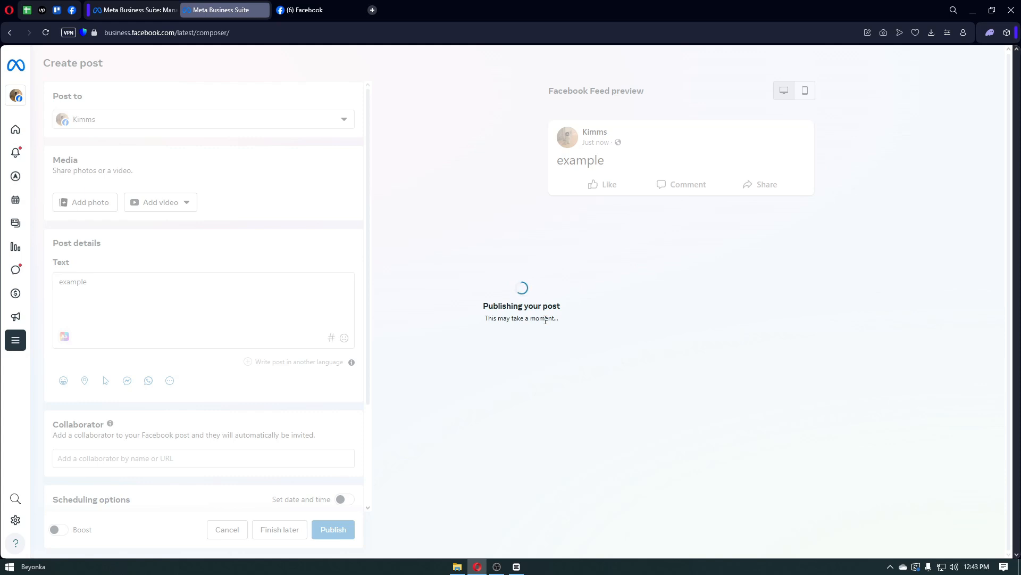
left_click(14, 200)
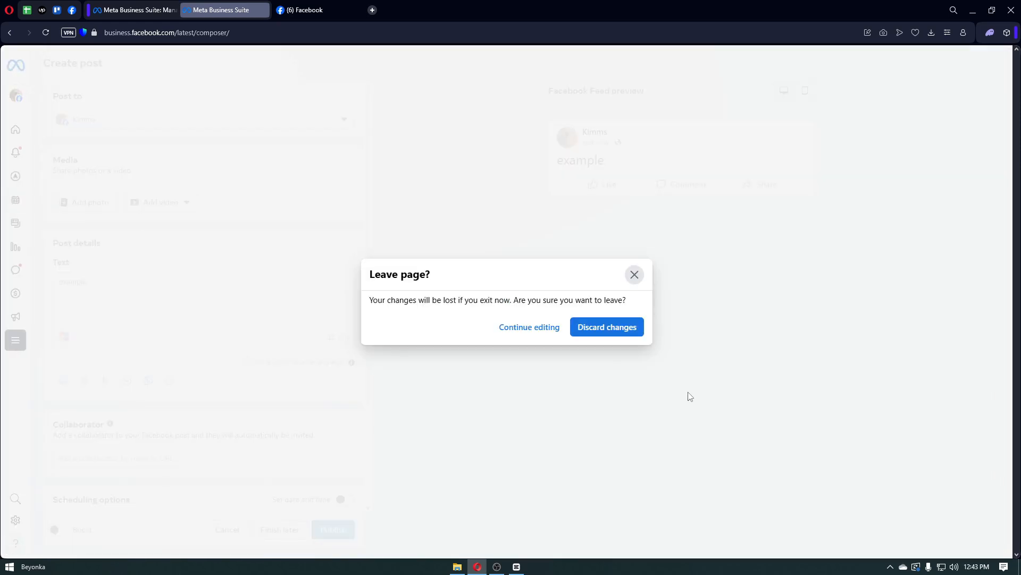
left_click(594, 329)
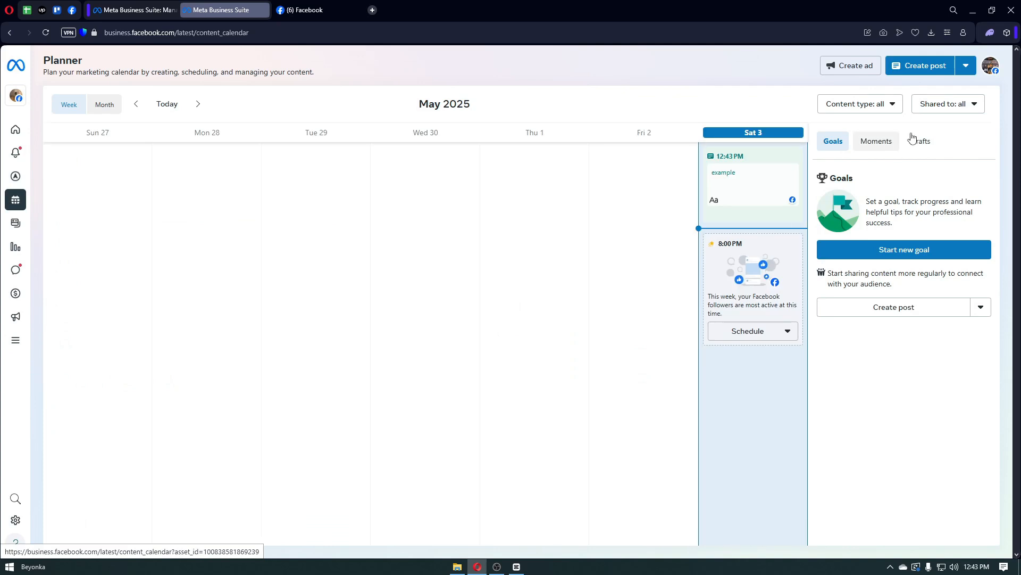
Start another post from the Planner with "eeeeeeee" as its text
left_click(924, 66)
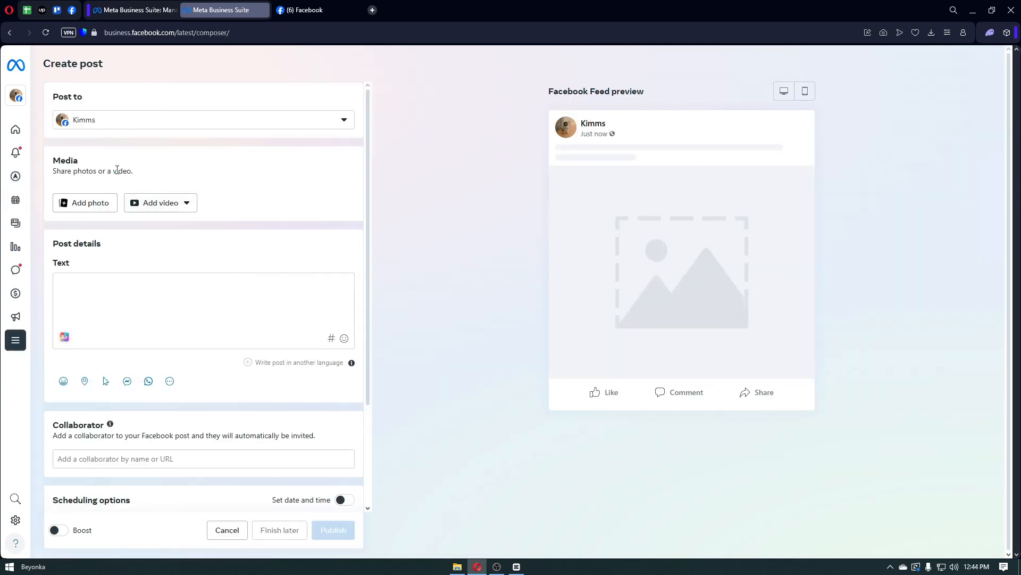
left_click(112, 285)
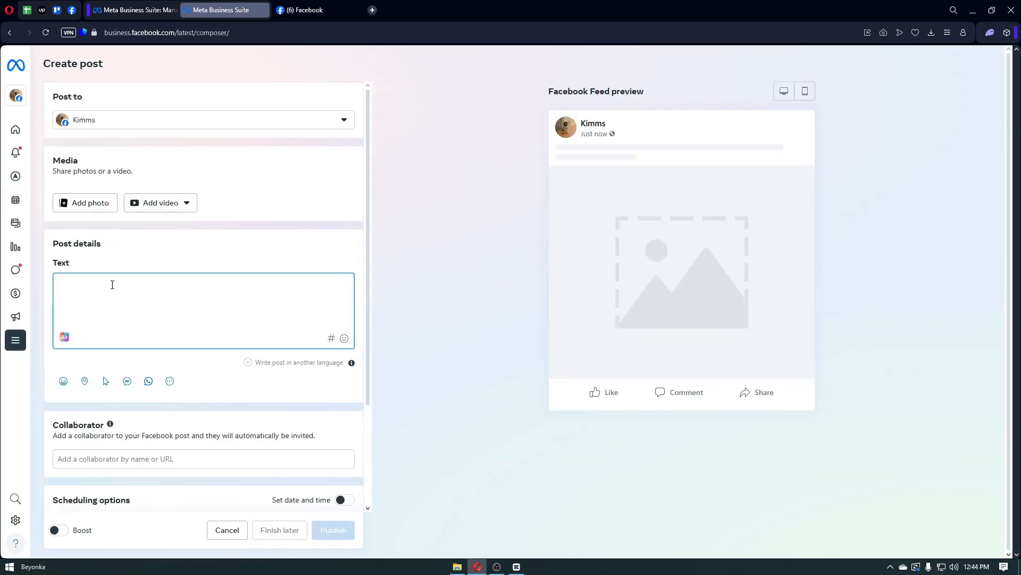
type("eeeeeeee")
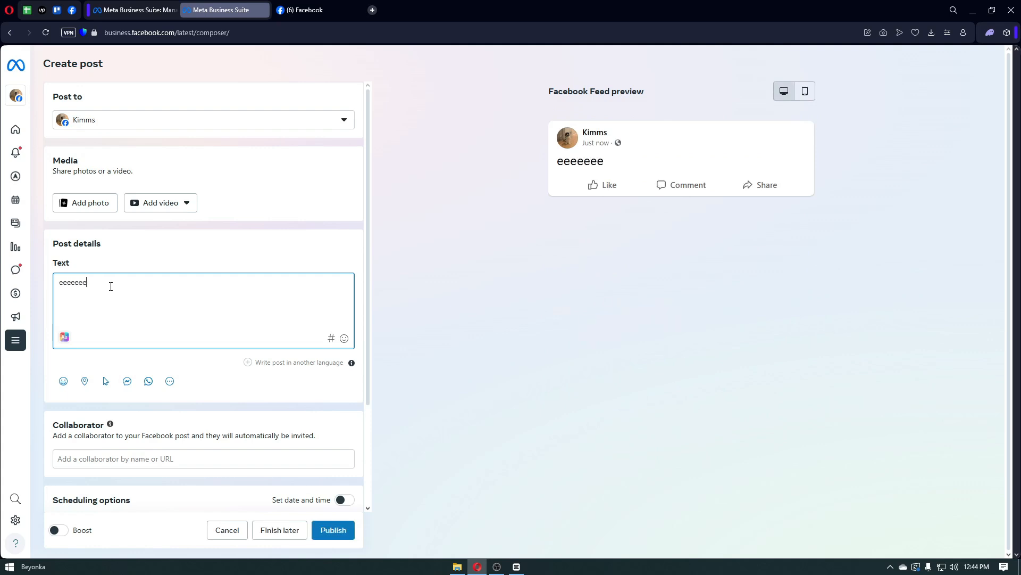
View the second post's Restricted audience settings for age and locations, leaving its privacy as Public
scroll(287, 372, "down", 3)
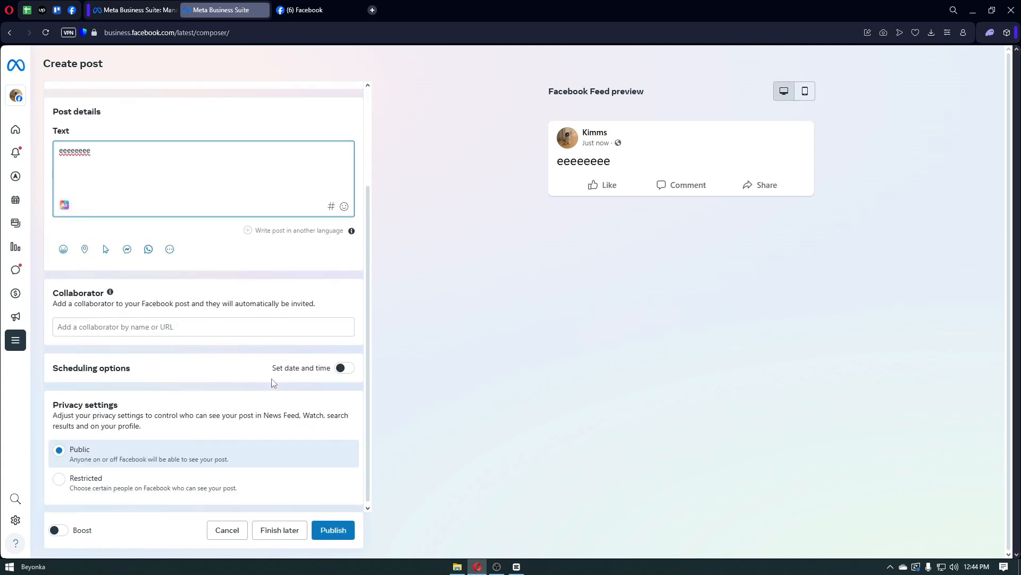
left_click(82, 485)
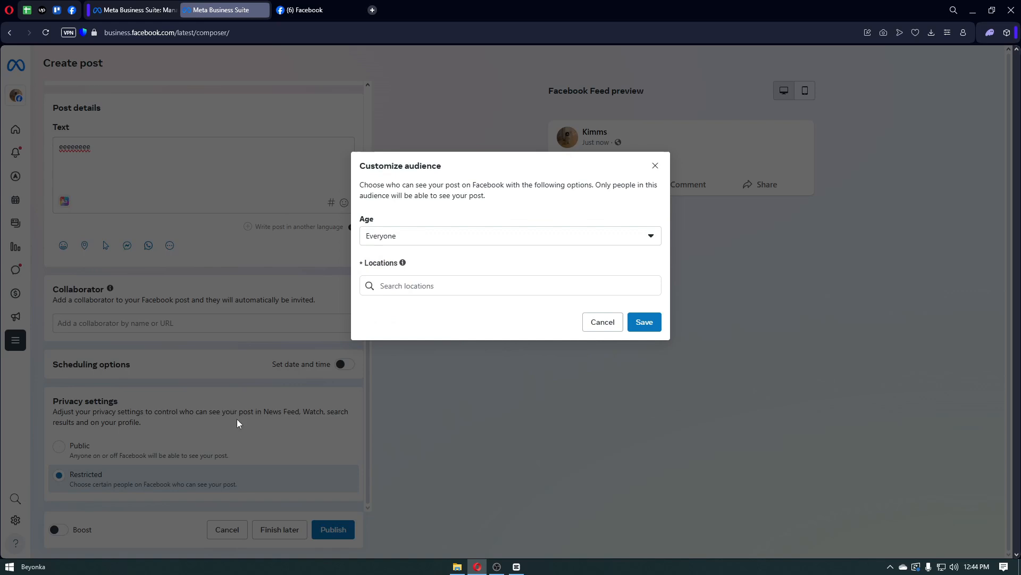
left_click(651, 322)
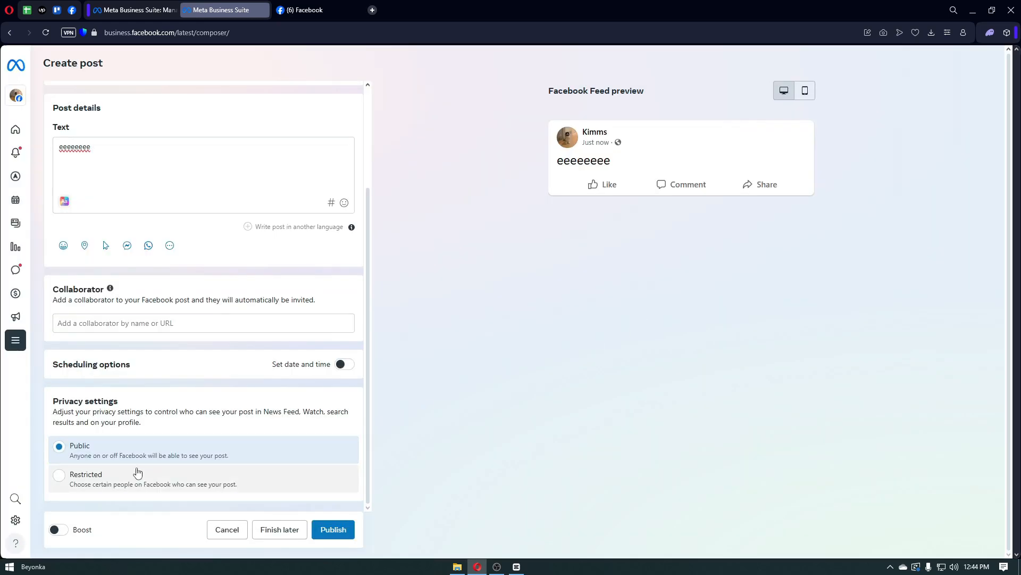
left_click(166, 478)
left_click(636, 323)
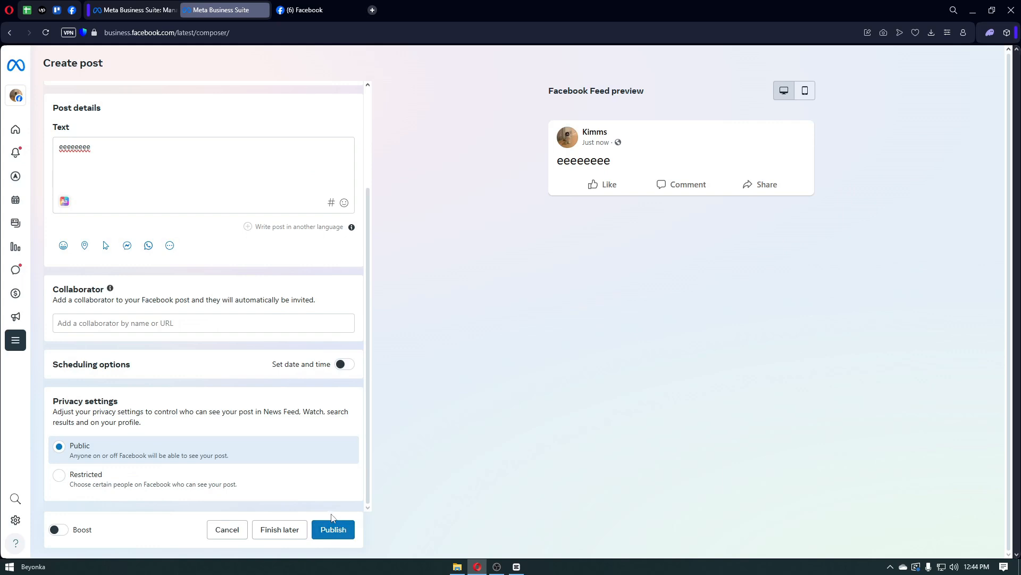
Preview the second post in the mobile feed and examine its scheduling options section
left_click(804, 91)
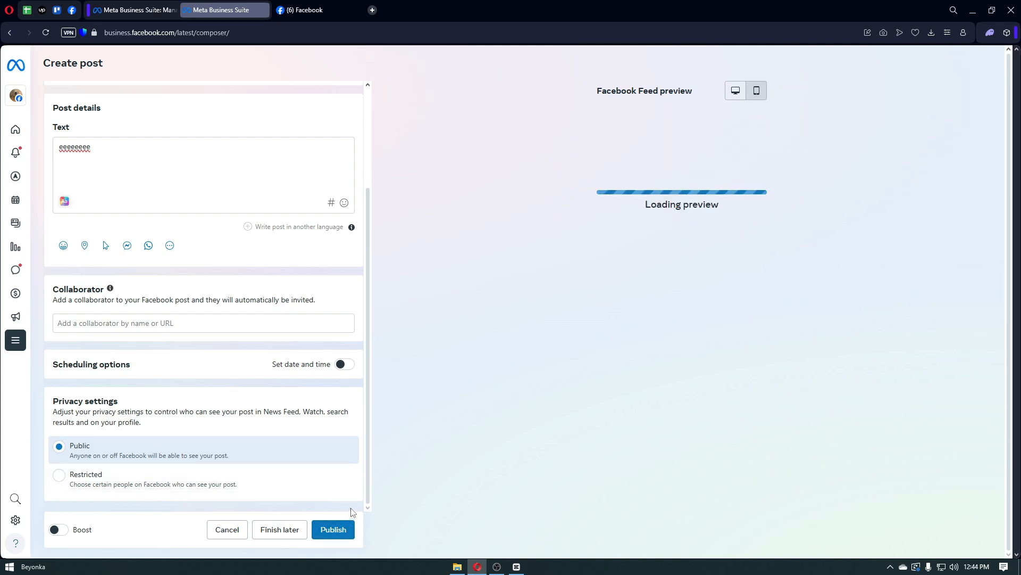
left_click_drag(52, 364, 144, 365)
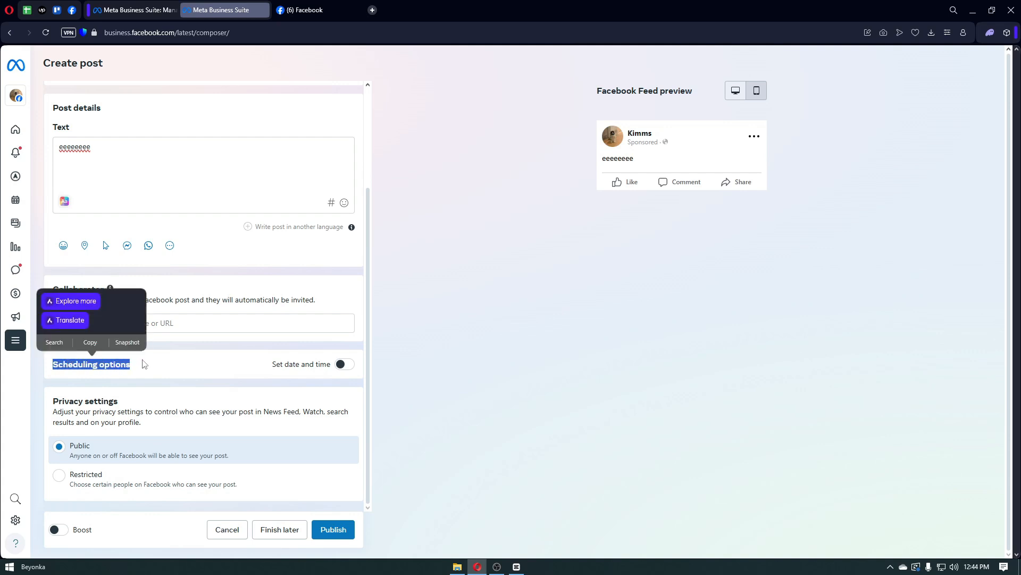
left_click(151, 363)
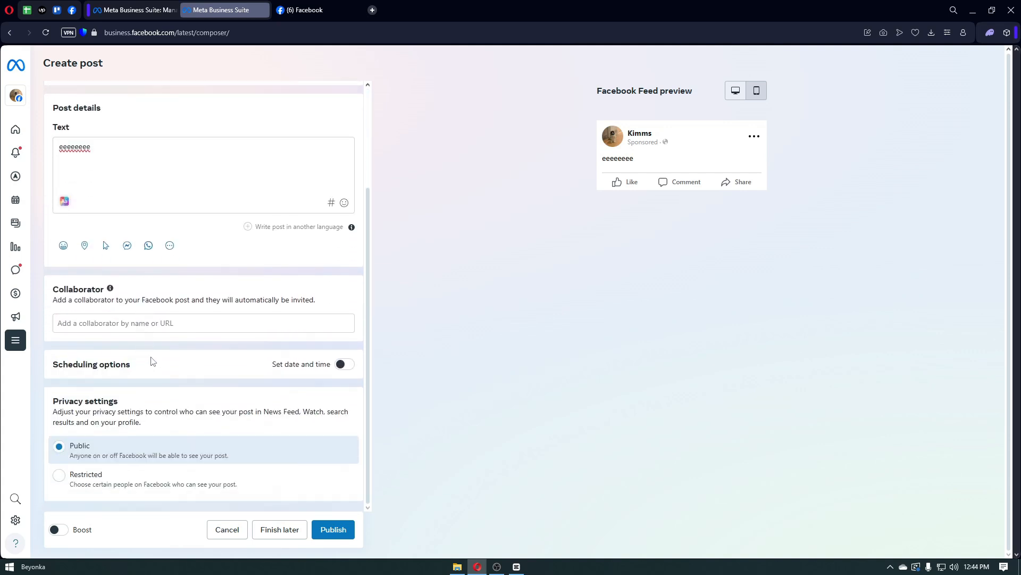
Turn on scheduling for the post, set its date to May 13, 2025 and check the hour, minute and AM/PM fields
left_click(345, 366)
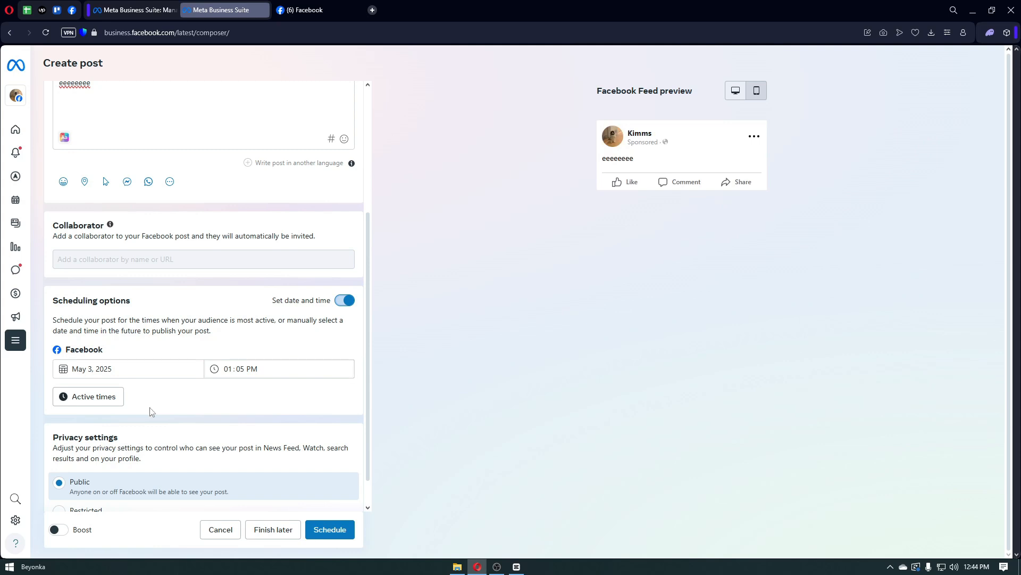
left_click(112, 368)
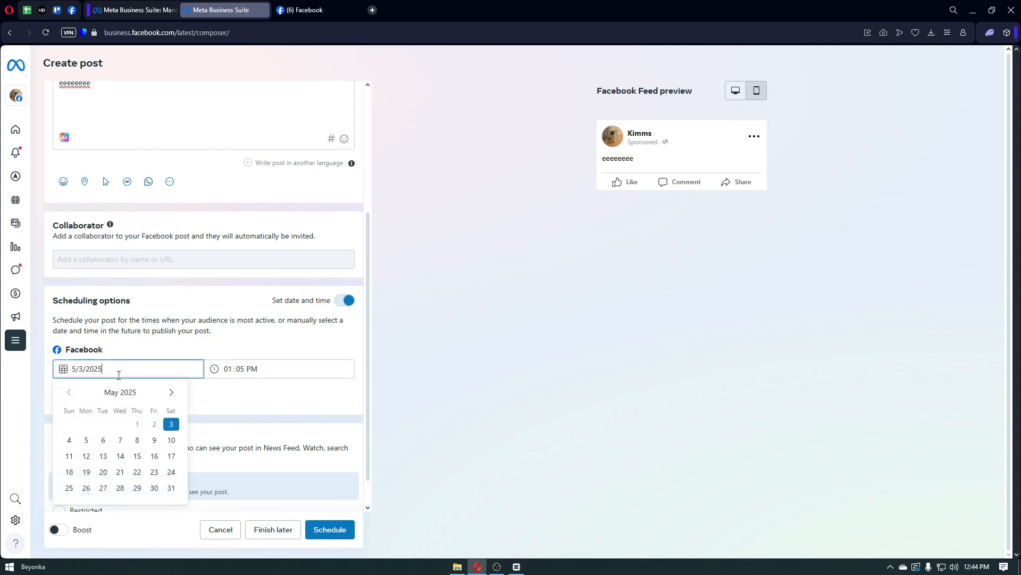
left_click(103, 456)
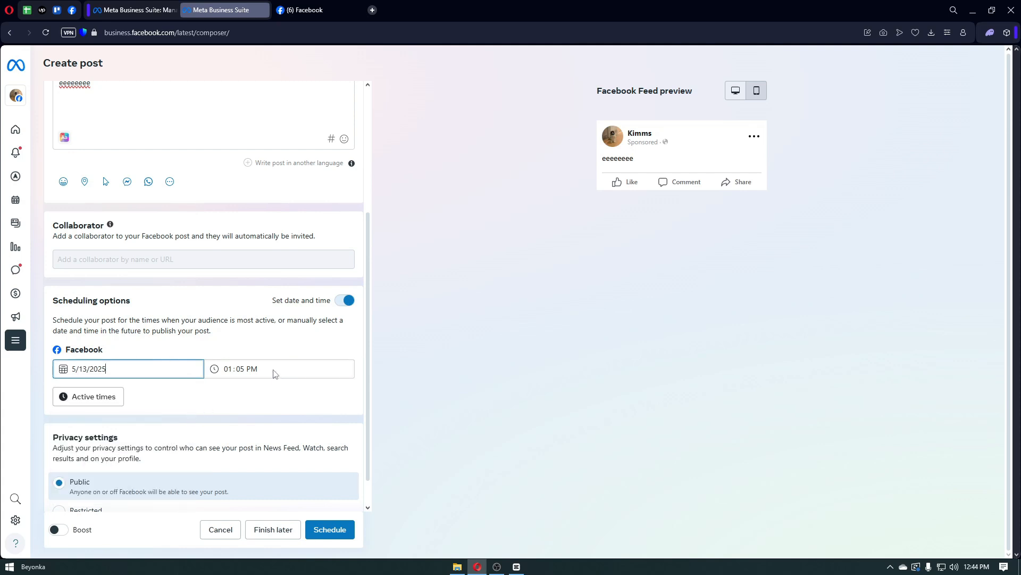
left_click(249, 371)
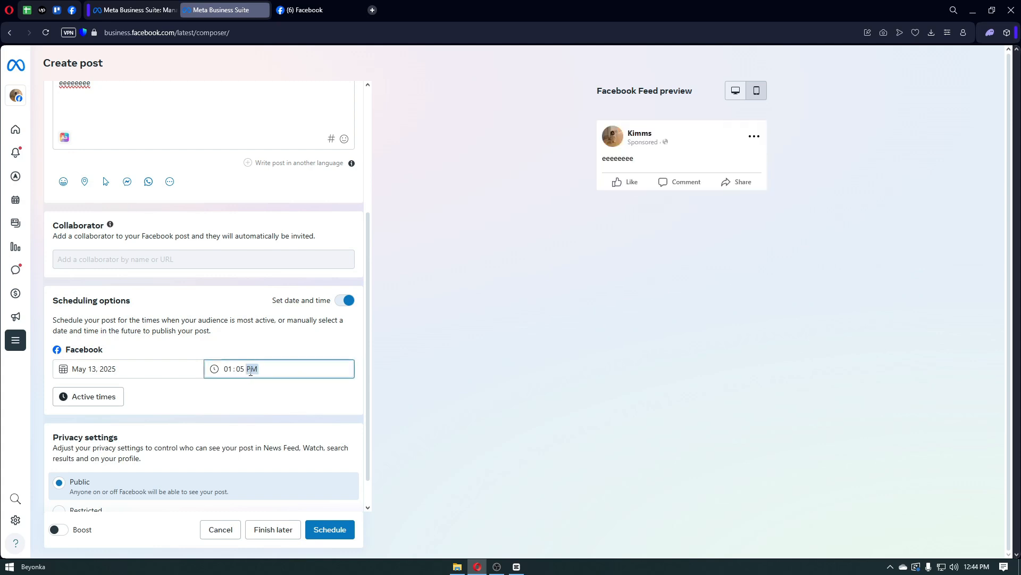
left_click(239, 369)
left_click(227, 368)
Schedule the post and decline scheduling another one
left_click(322, 536)
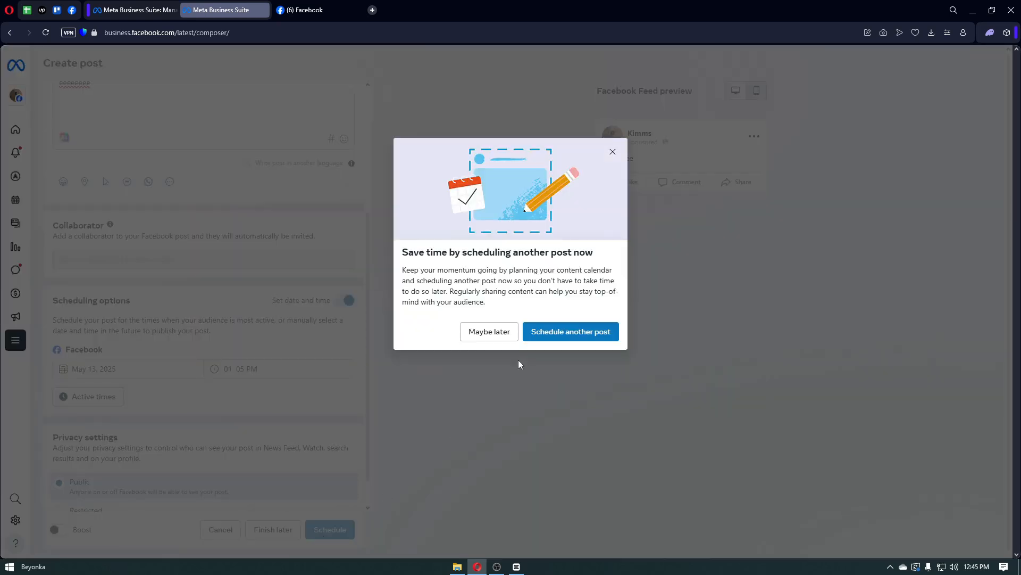
left_click(492, 332)
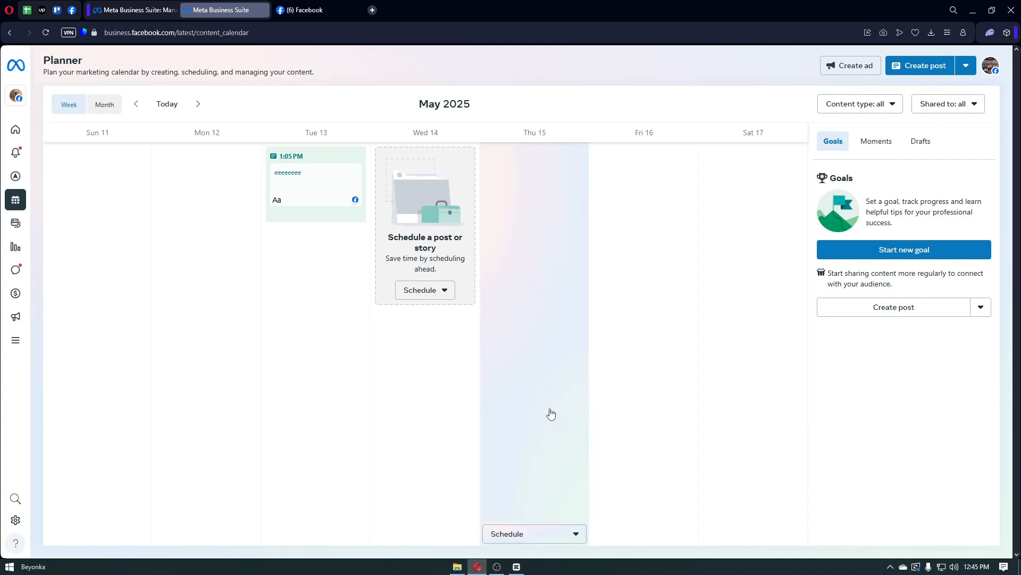
mouse_move(16, 201)
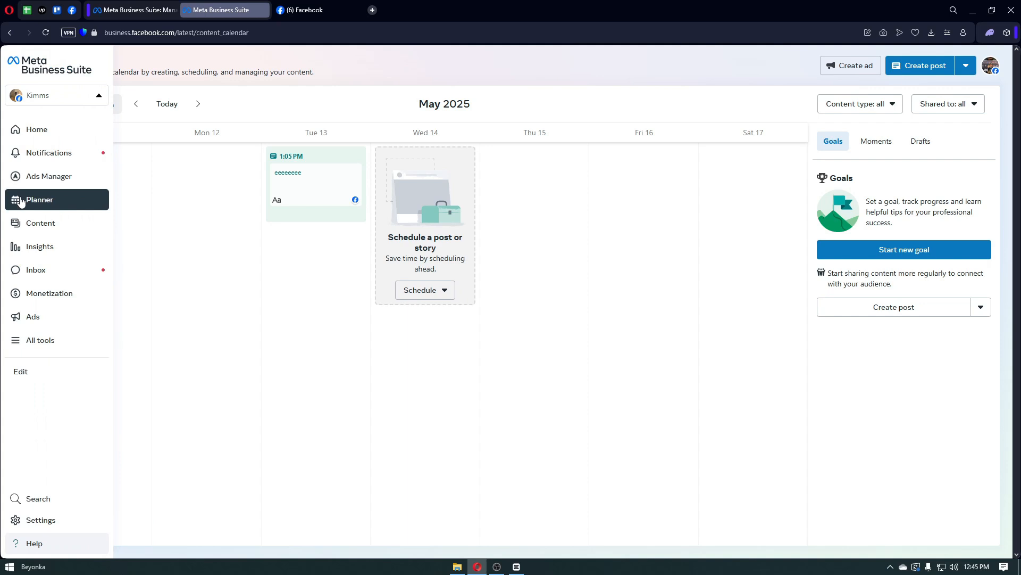
Open the details of the post scheduled for Tuesday, May 13 in the Planner and review its edit, duplicate, reschedule, draft and delete options
left_click(331, 189)
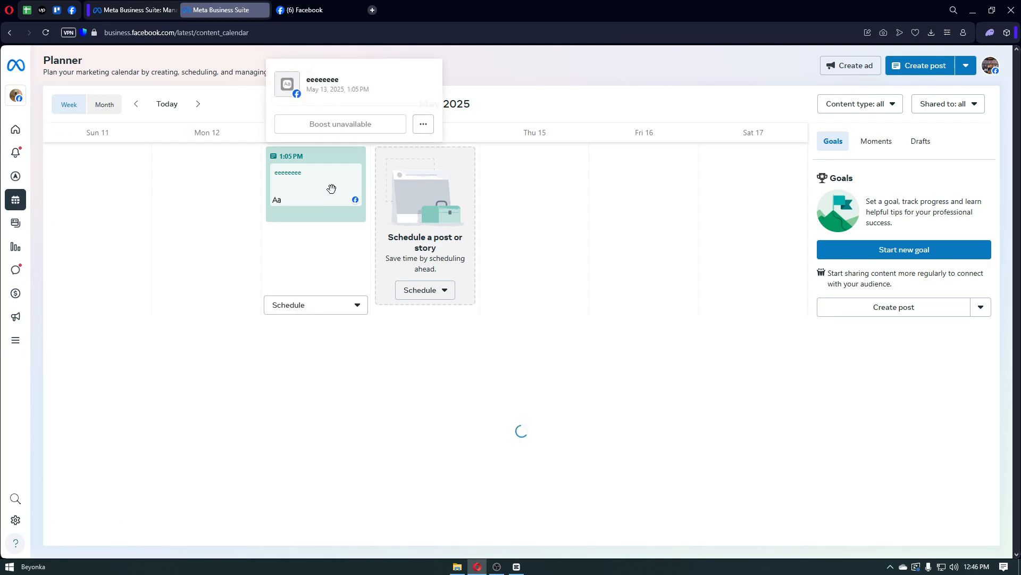
left_click(757, 146)
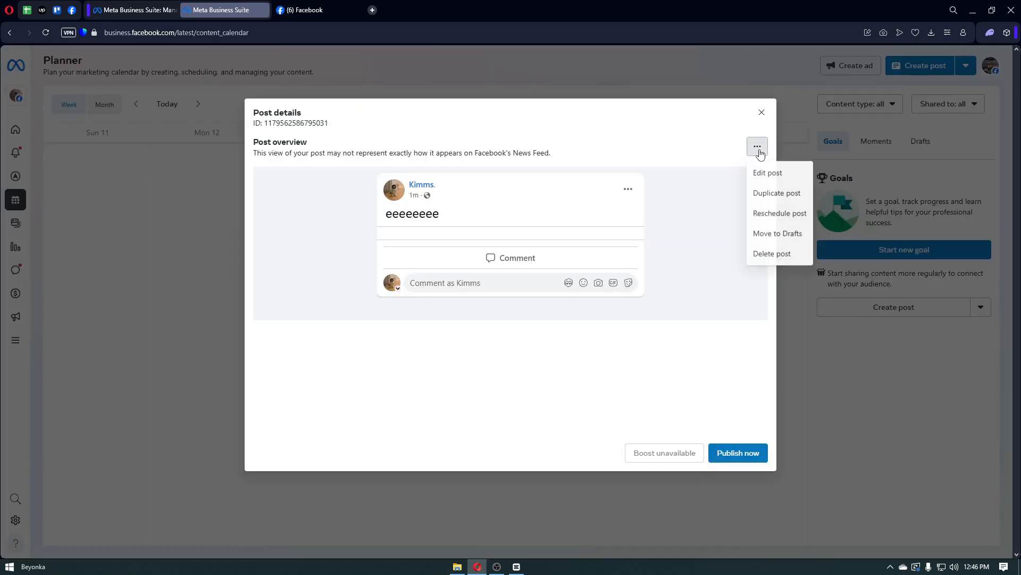
left_click(761, 152)
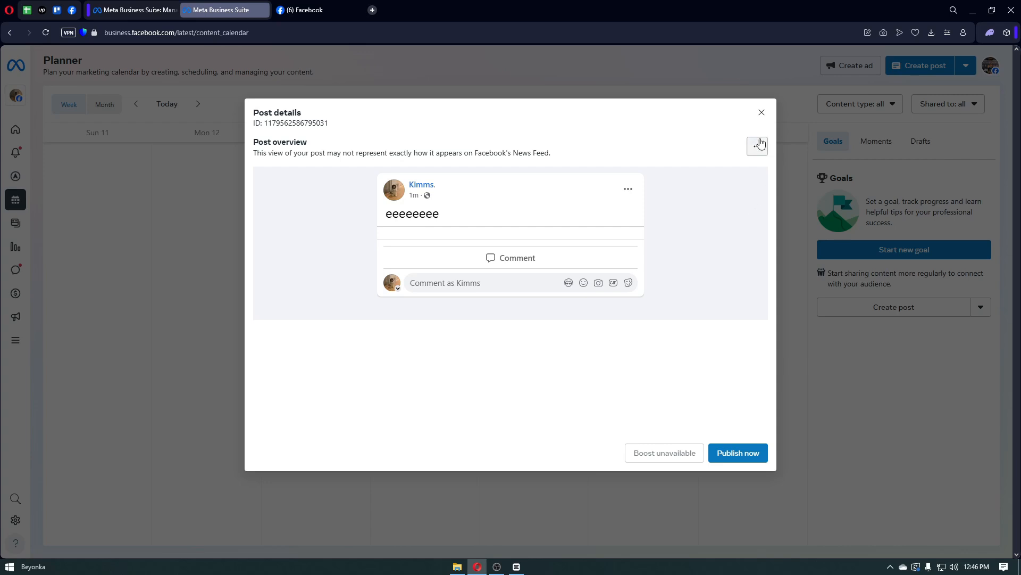
left_click(760, 145)
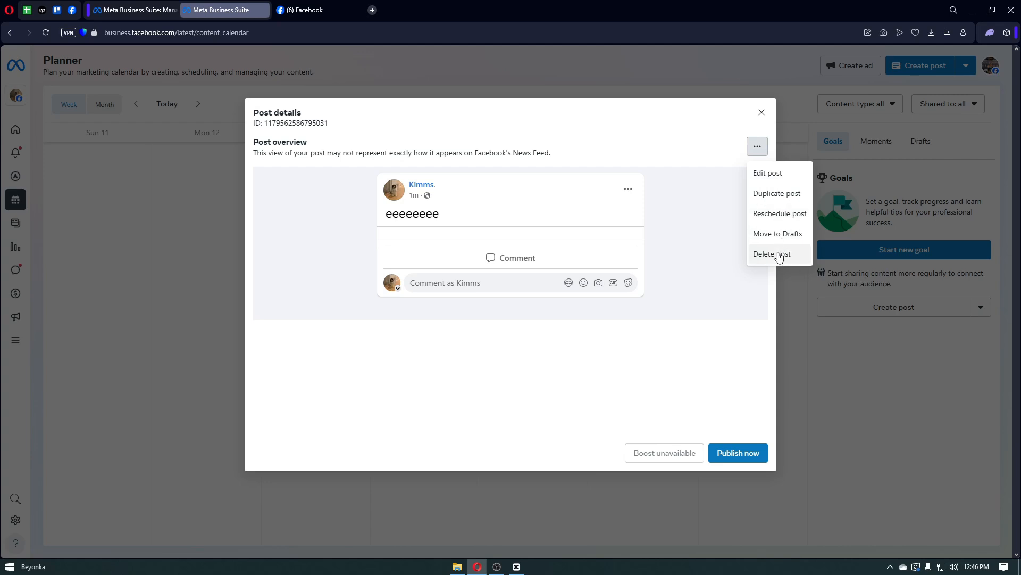
View the post's reschedule date and time settings, leave them without rescheduling, and close the post details
left_click(780, 214)
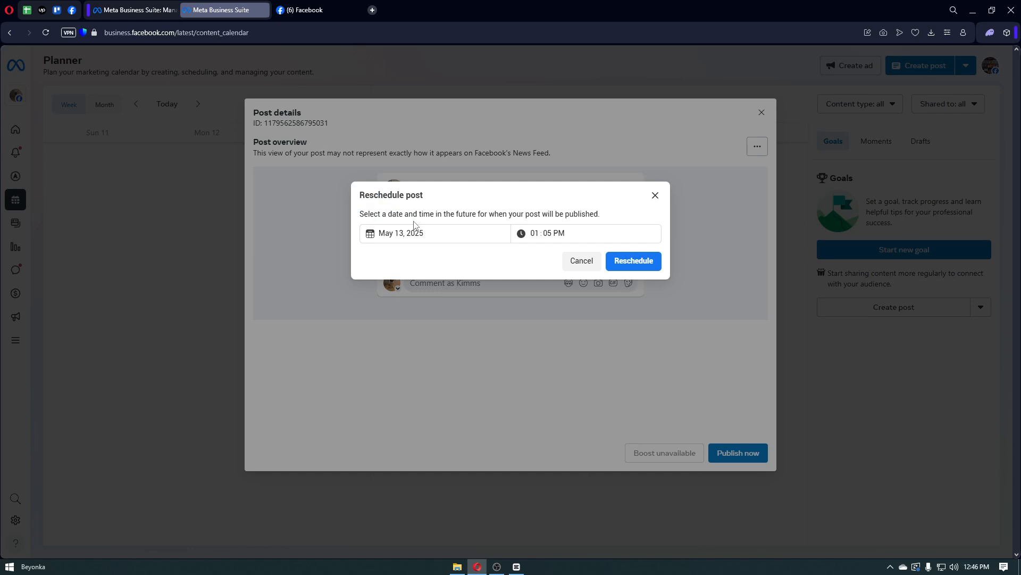
left_click(655, 196)
left_click(762, 112)
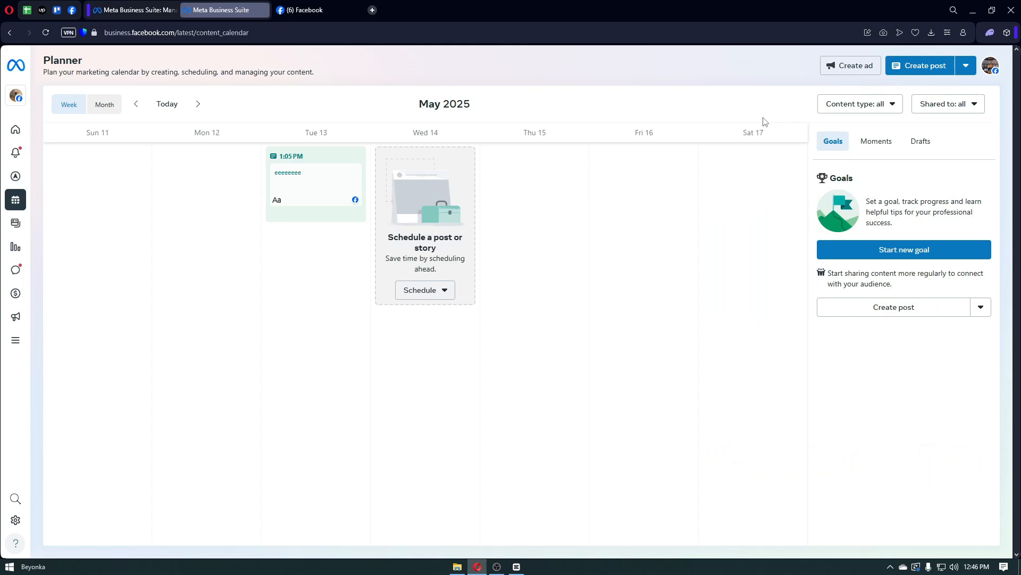
Go to the Kimms page's Home overview and examine the to-do list, marketing content and growth sections
mouse_move(330, 298)
left_click(22, 134)
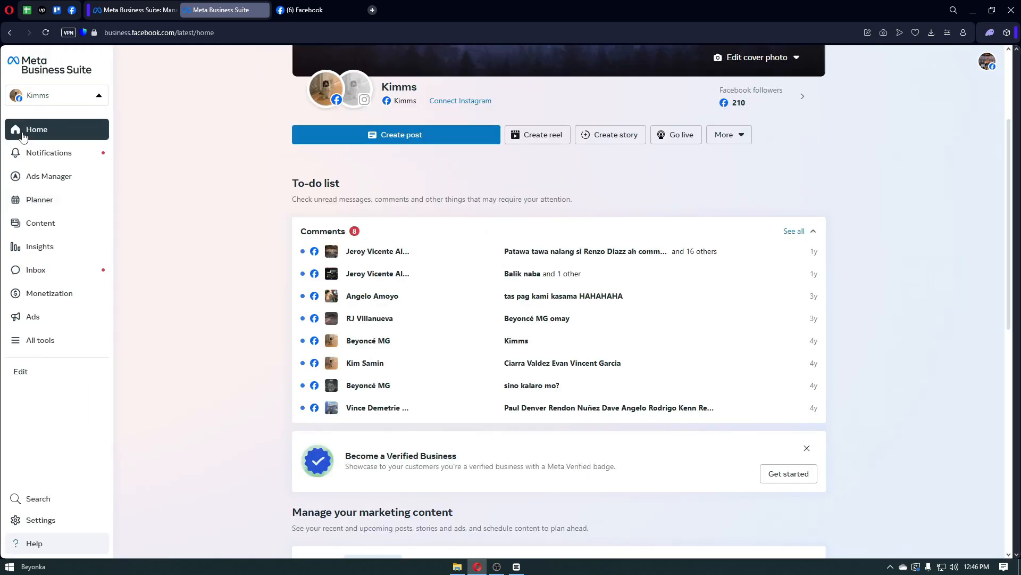
scroll(326, 355, "down", 3)
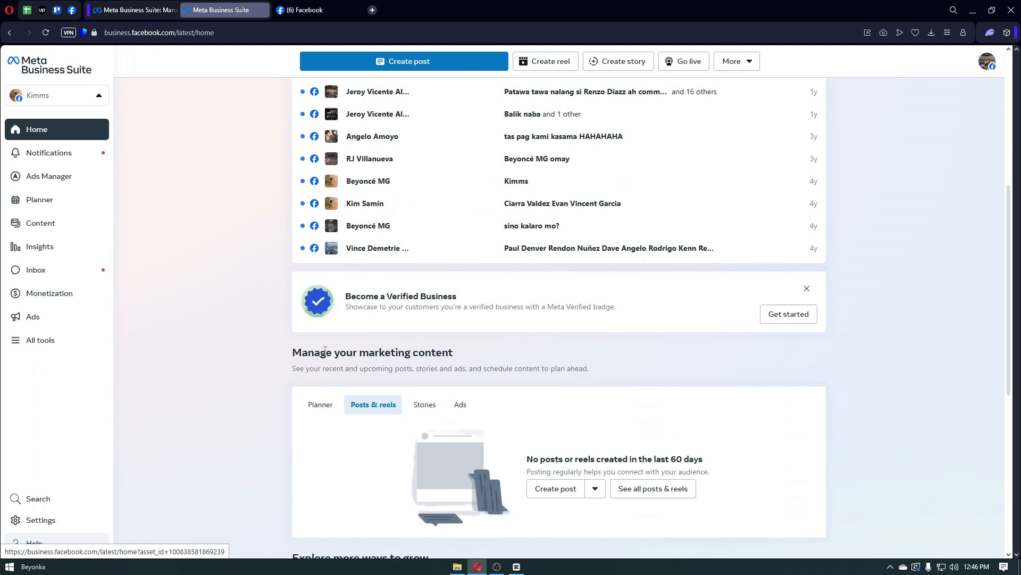
scroll(324, 350, "down", 2)
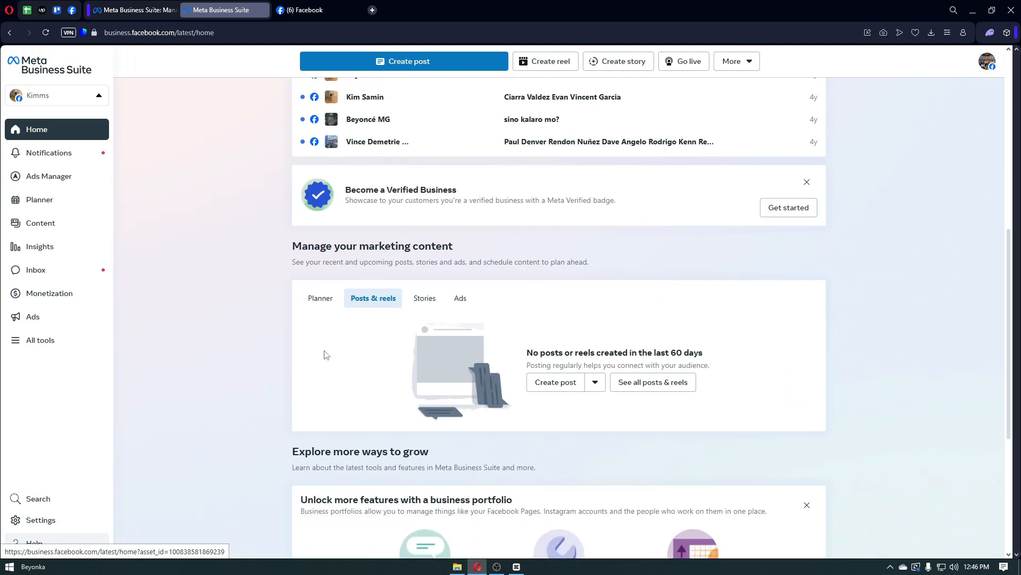
scroll(326, 355, "down", 1)
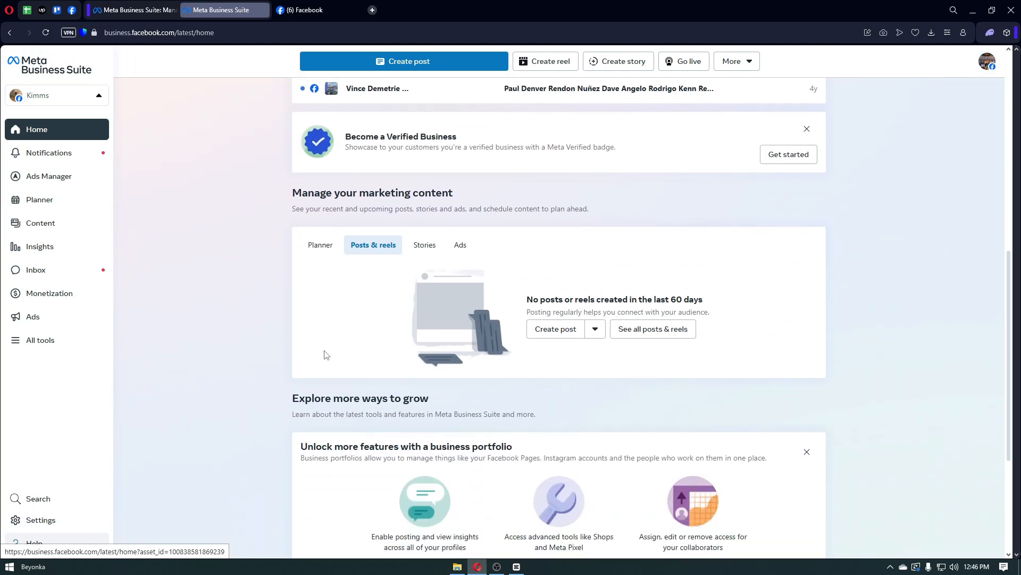
scroll(326, 355, "down", 2)
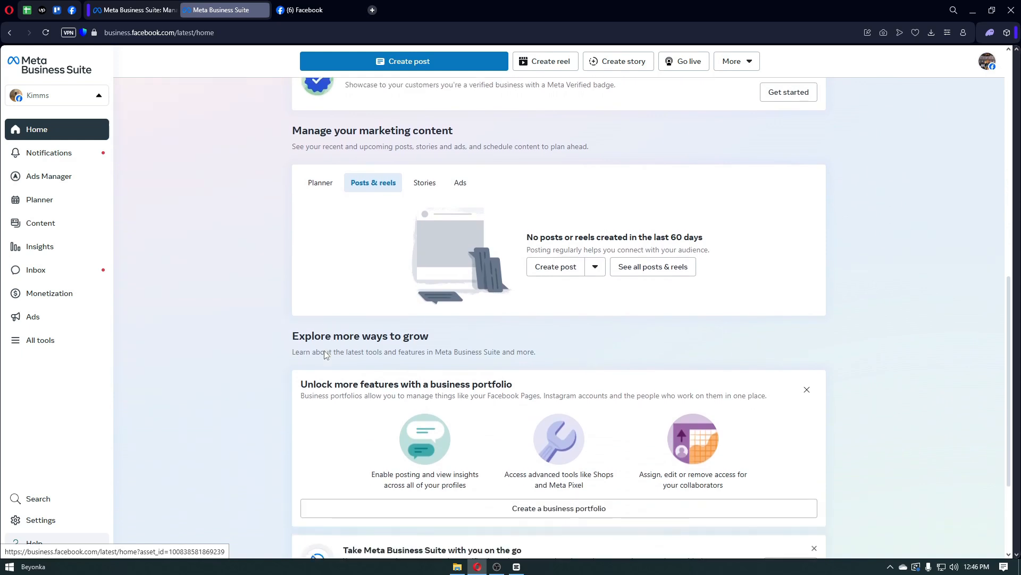